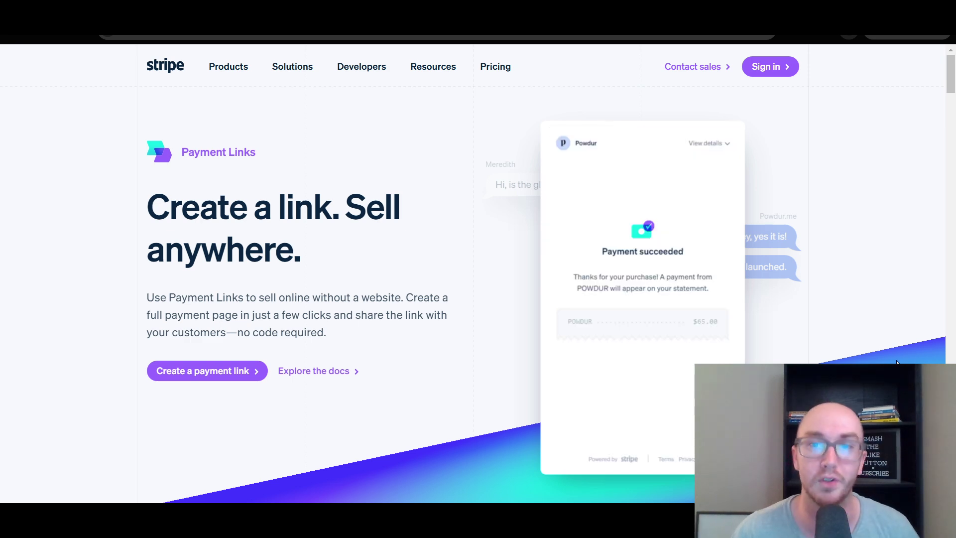
# Examine the Stripe Payment Links page's explanation of creating a link, sharing it and getting paid.
pyautogui.moveTo(951, 84); pyautogui.dragTo(951, 152)
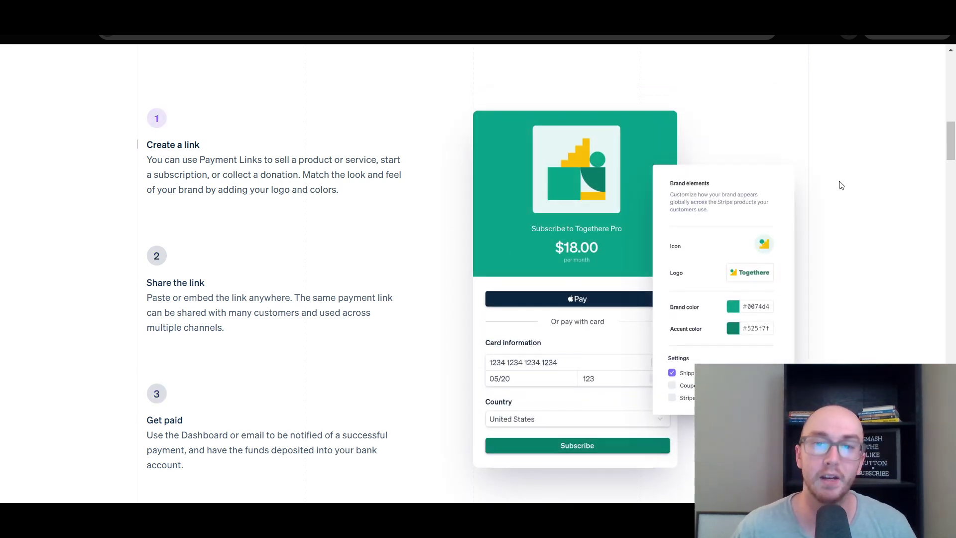
pyautogui.moveTo(951, 152); pyautogui.dragTo(951, 160)
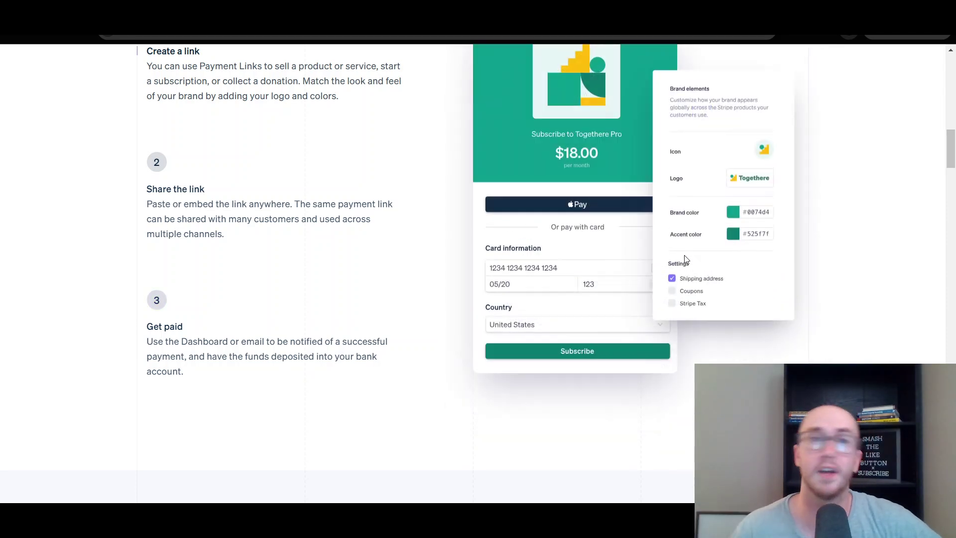
pyautogui.moveTo(952, 159)
pyautogui.mouseDown()
pyautogui.moveTo(952, 191)
pyautogui.moveTo(949, 140)
pyautogui.moveTo(948, 158)
pyautogui.mouseUp()
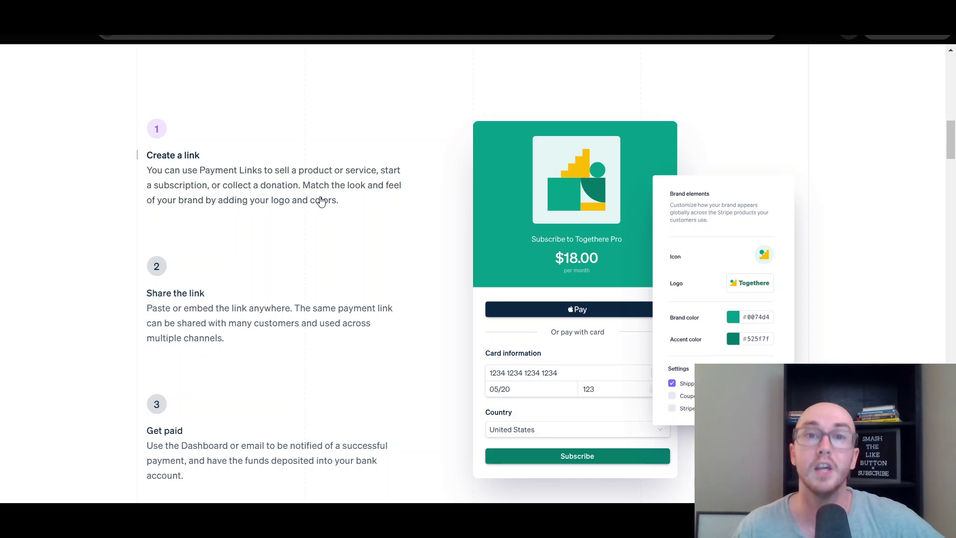
pyautogui.moveTo(949, 133); pyautogui.dragTo(941, 66)
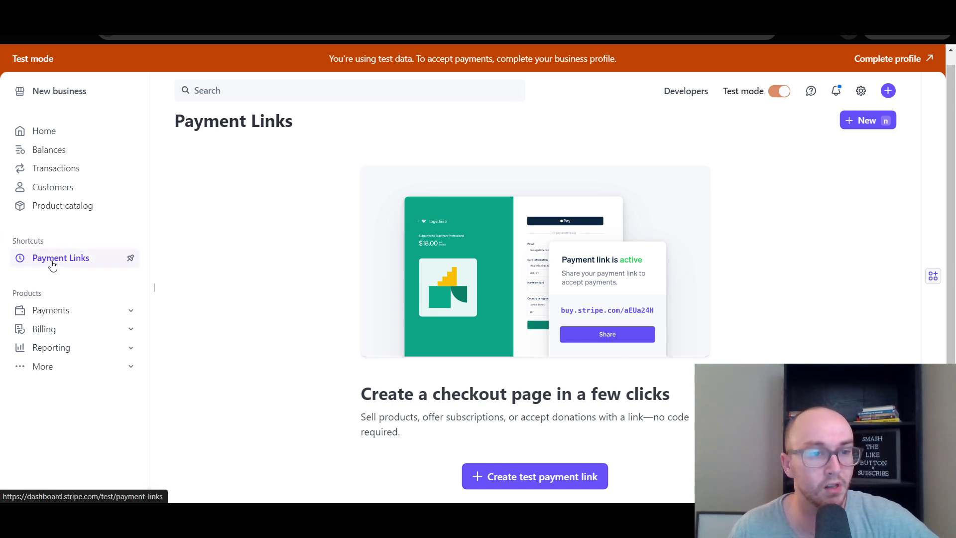
# Search the dashboard for "payment links" to find the Payment Links page.
pyautogui.click(131, 367)
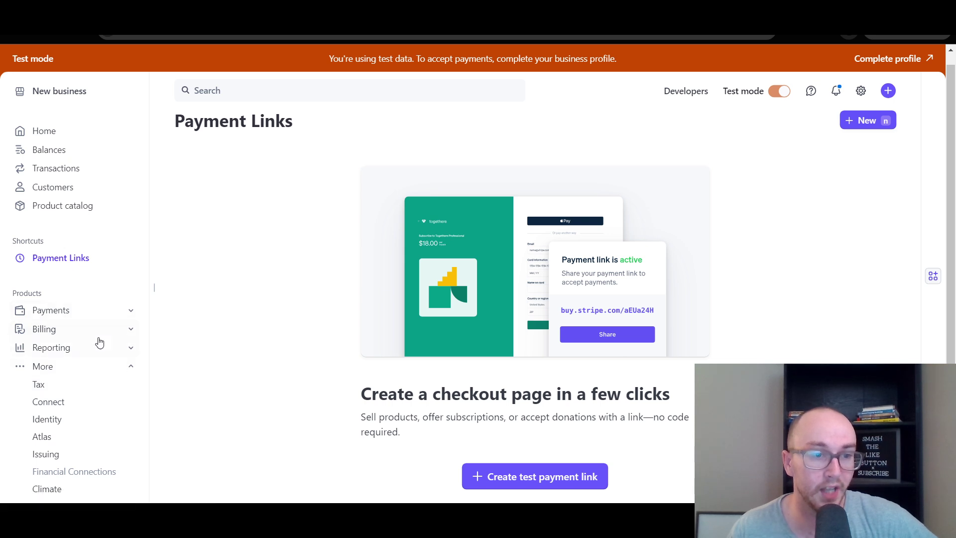
pyautogui.click(131, 368)
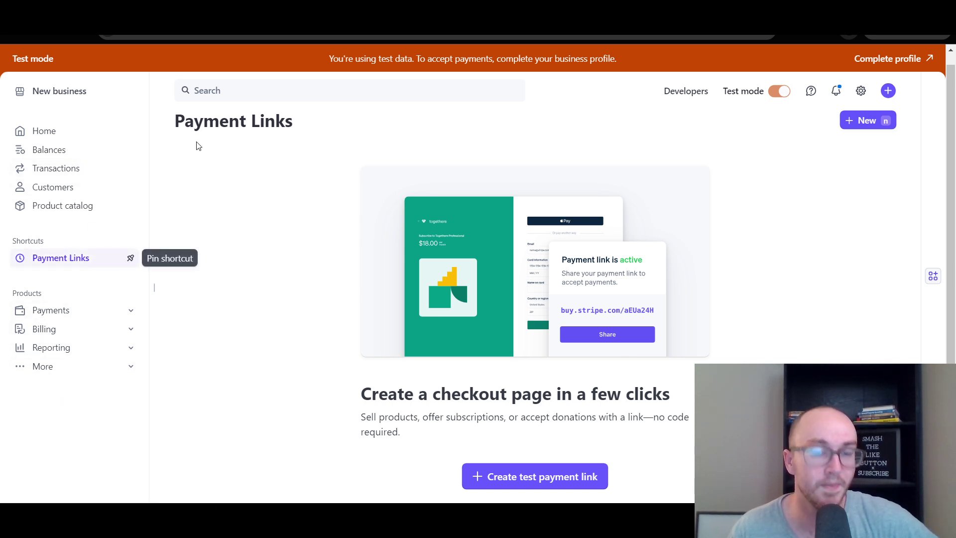
pyautogui.click(217, 91)
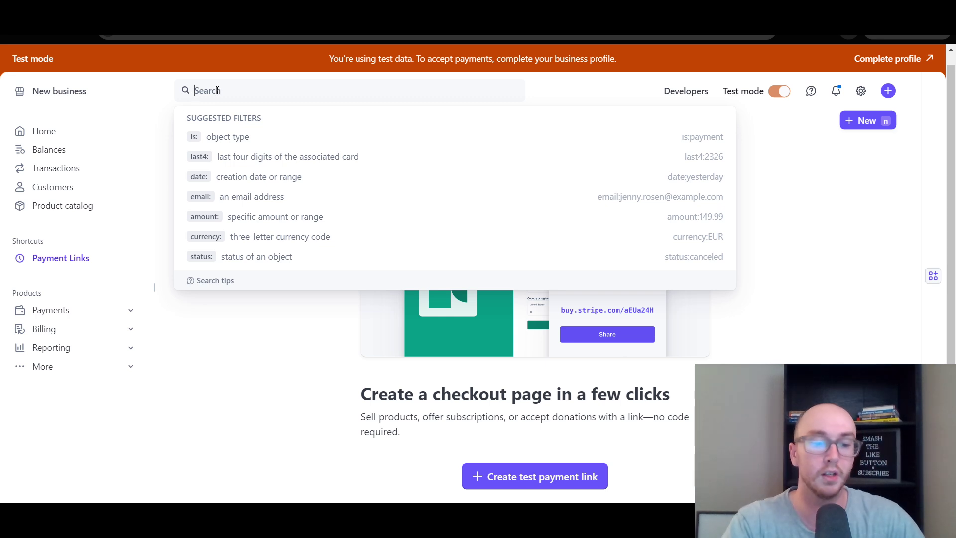
pyautogui.write('payment ')
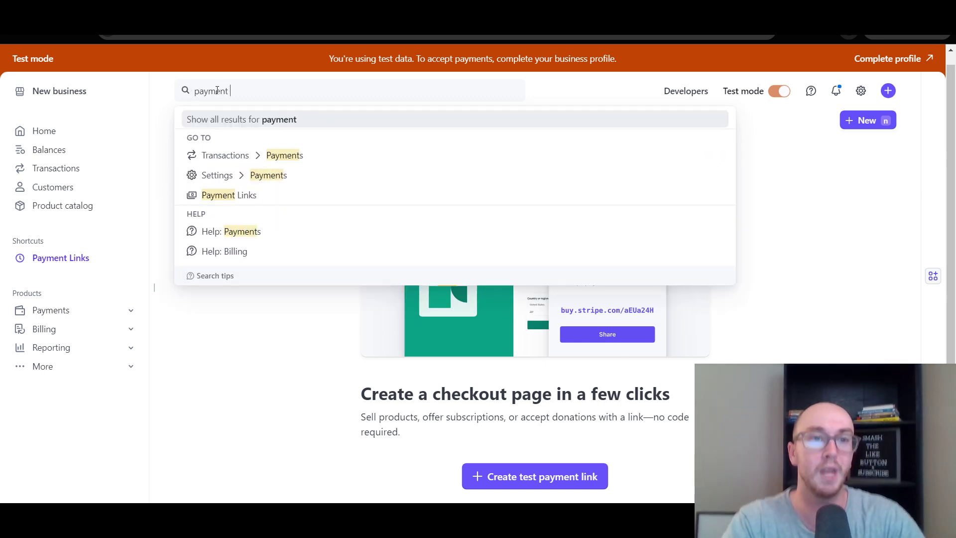
pyautogui.write('links')
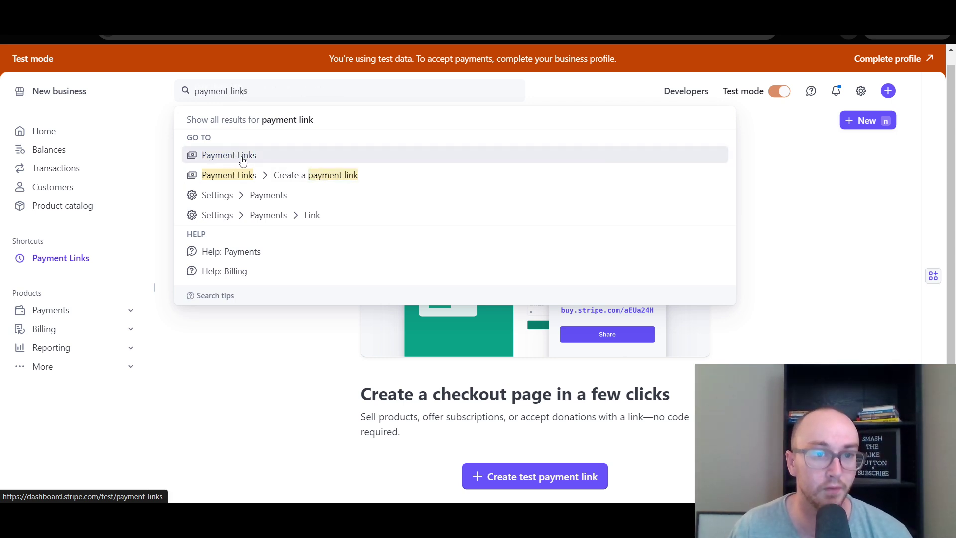
pyautogui.click(164, 155)
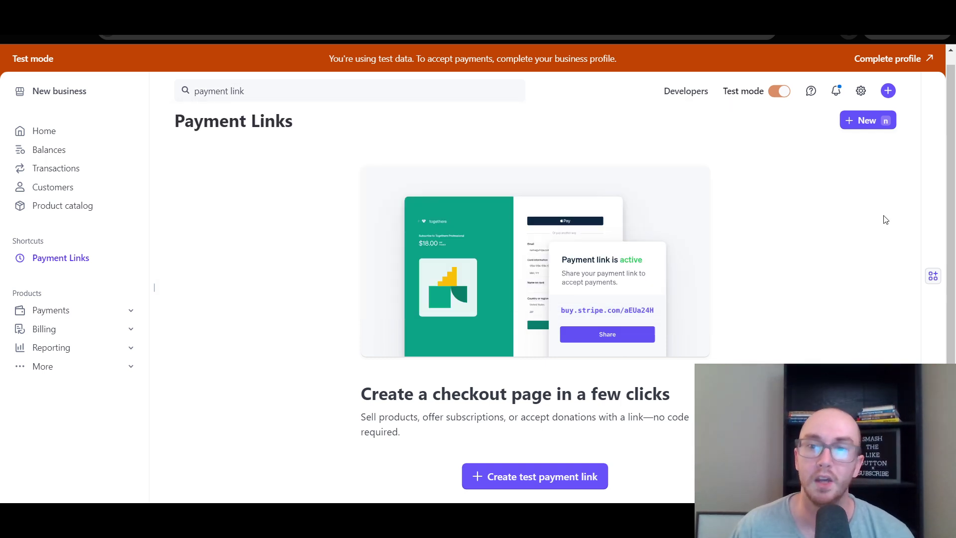
# Start a test payment link, trying the type "Customers choose what to pay" before returning to "Products or subscriptions".
pyautogui.click(489, 480)
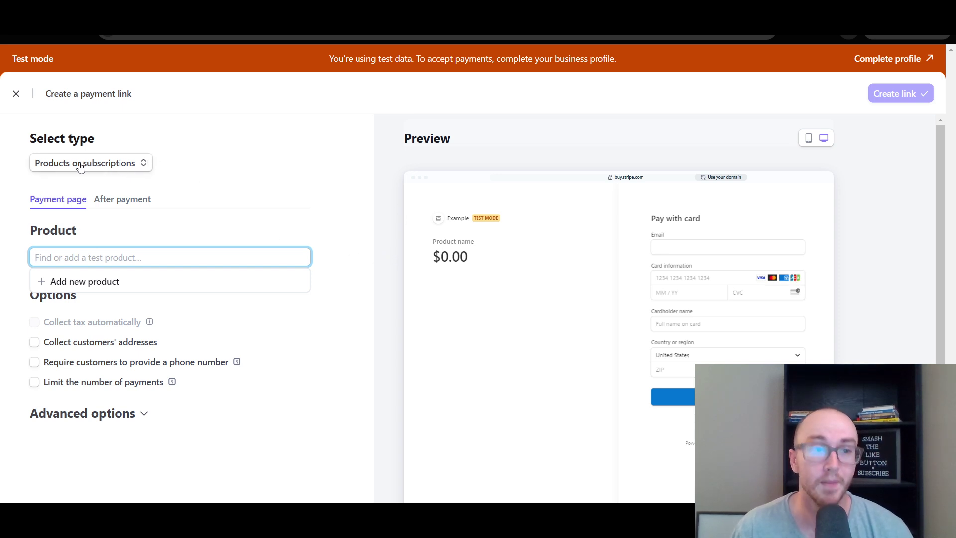
pyautogui.click(105, 162)
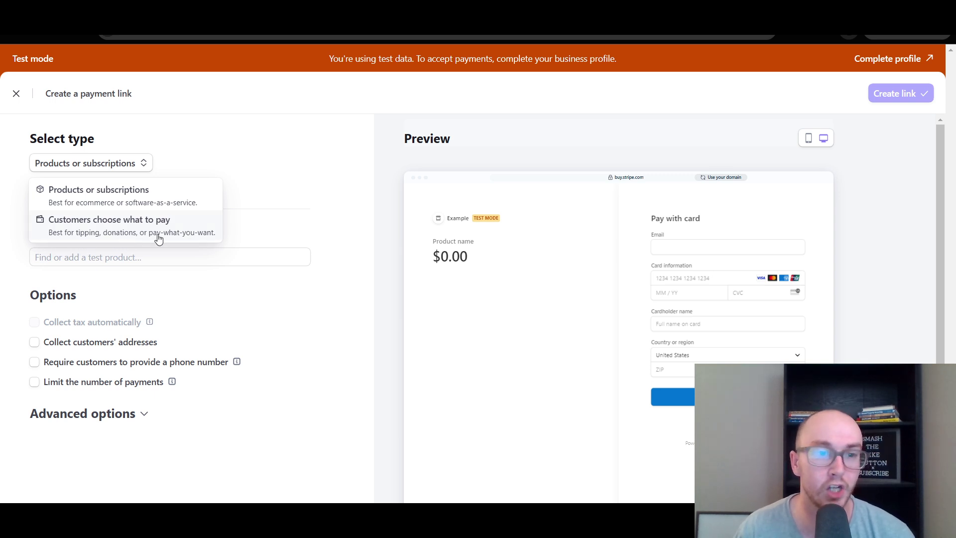
pyautogui.click(181, 237)
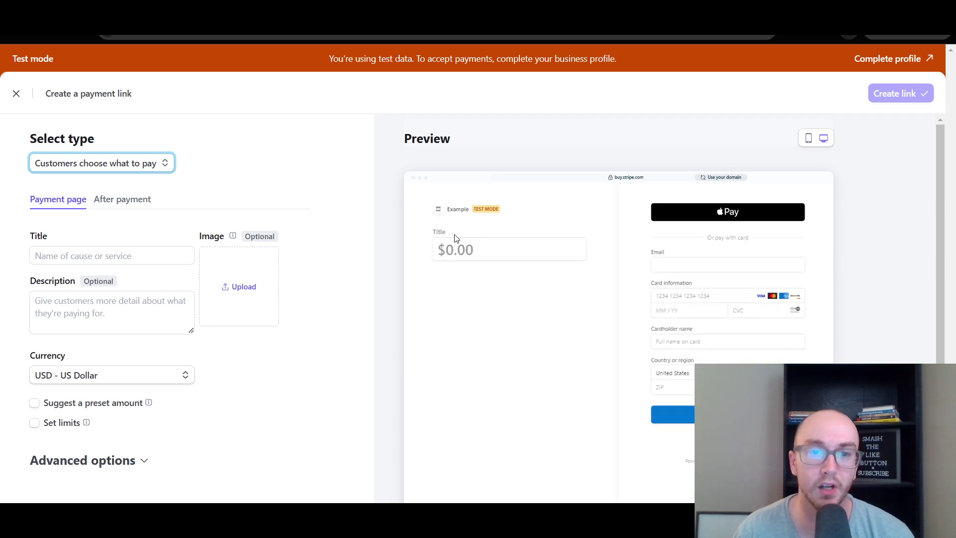
pyautogui.click(260, 173)
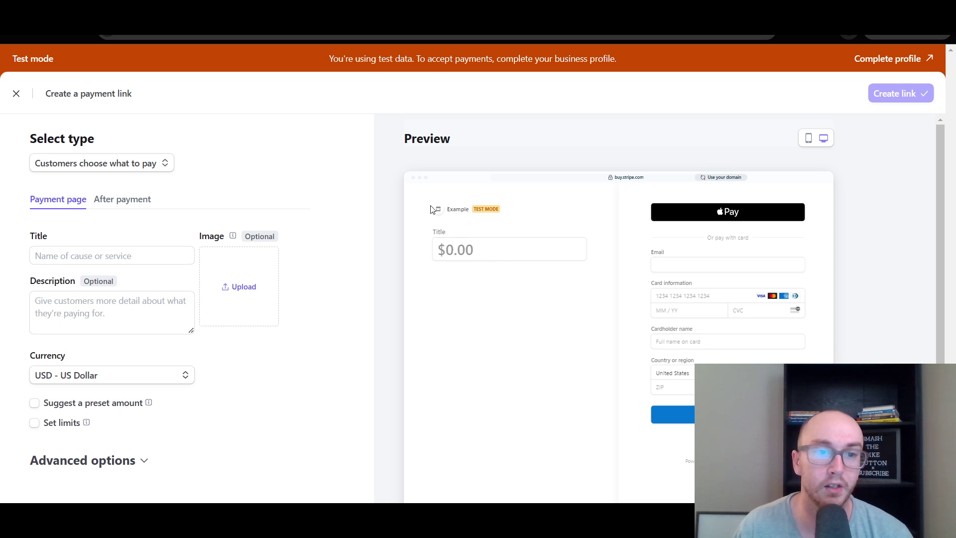
pyautogui.click(120, 172)
pyautogui.click(97, 201)
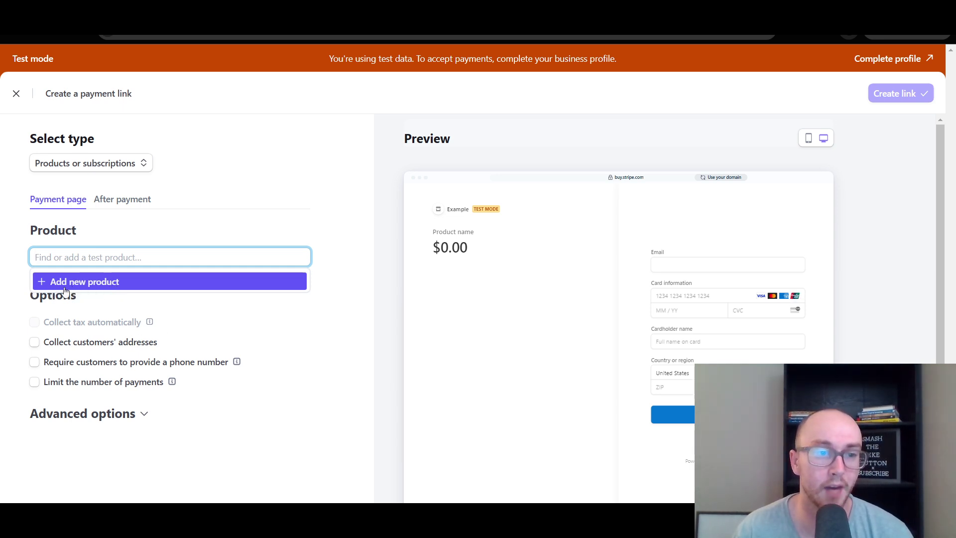
# Start a new product for the payment link and name it "lawn service".
pyautogui.click(70, 259)
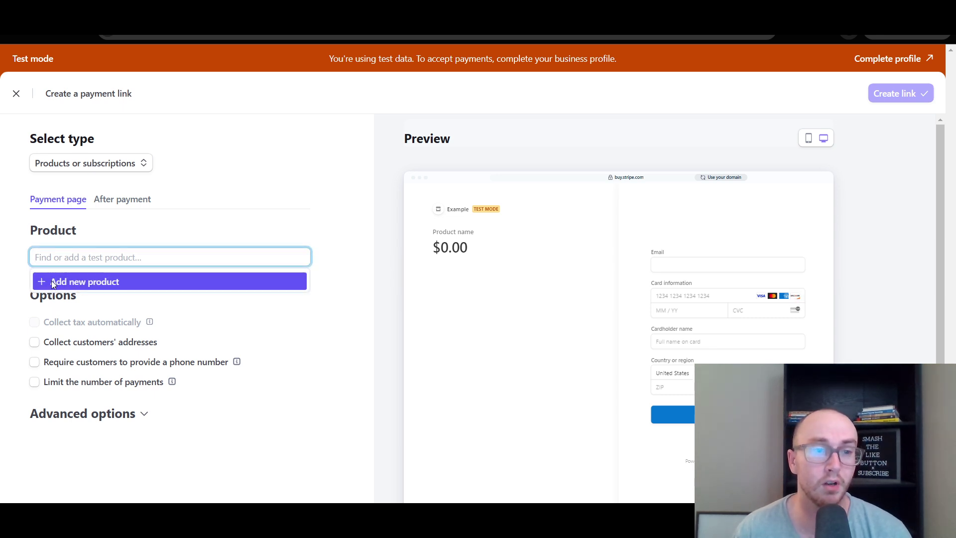
pyautogui.click(55, 282)
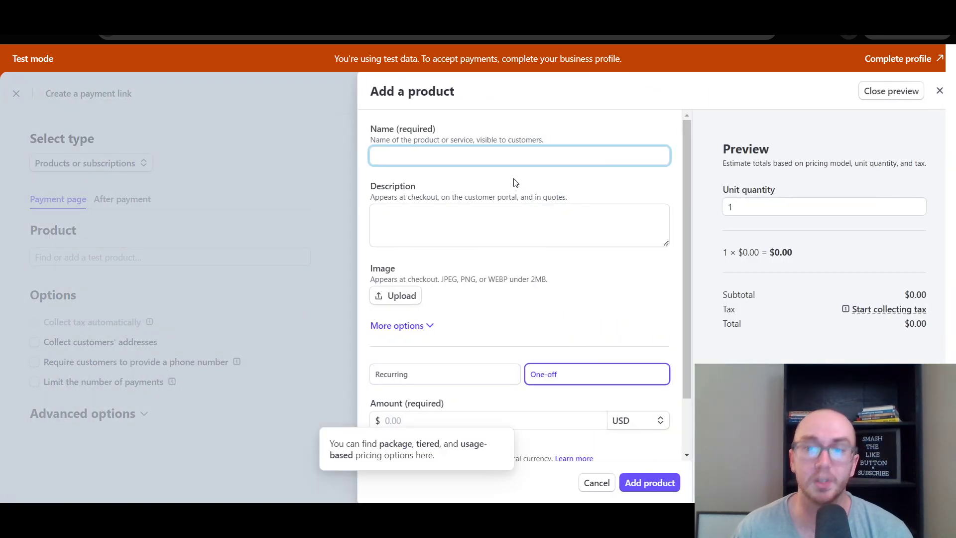
pyautogui.click(509, 186)
pyautogui.click(509, 158)
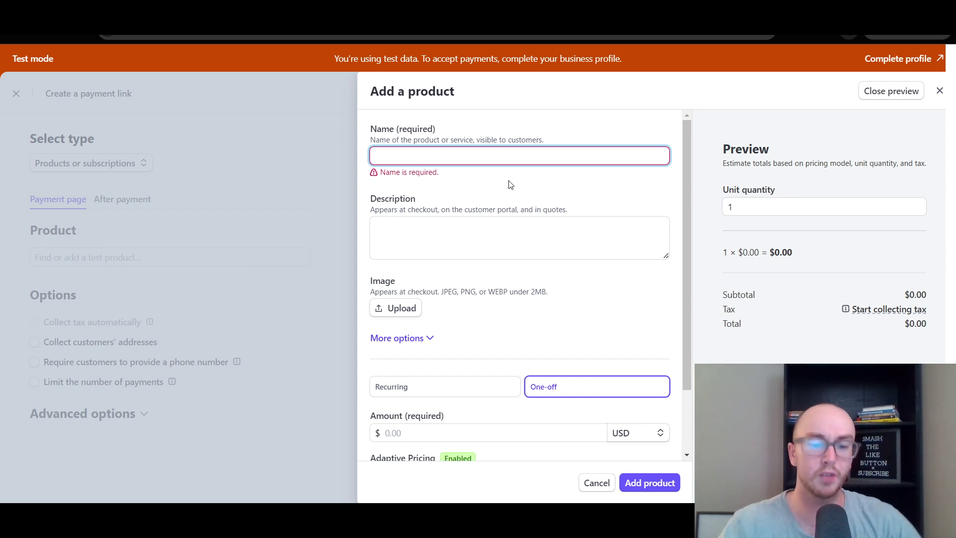
pyautogui.write('lawn service')
pyautogui.click(510, 185)
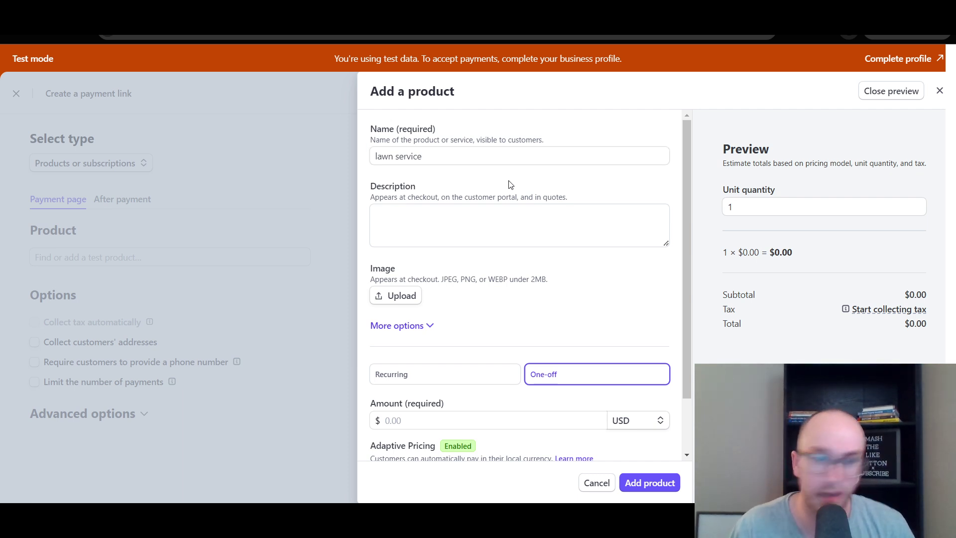
# Make the product's price recurring with an amount of 100 USD and a Monthly billing period.
pyautogui.scroll(-1, 523, 275)
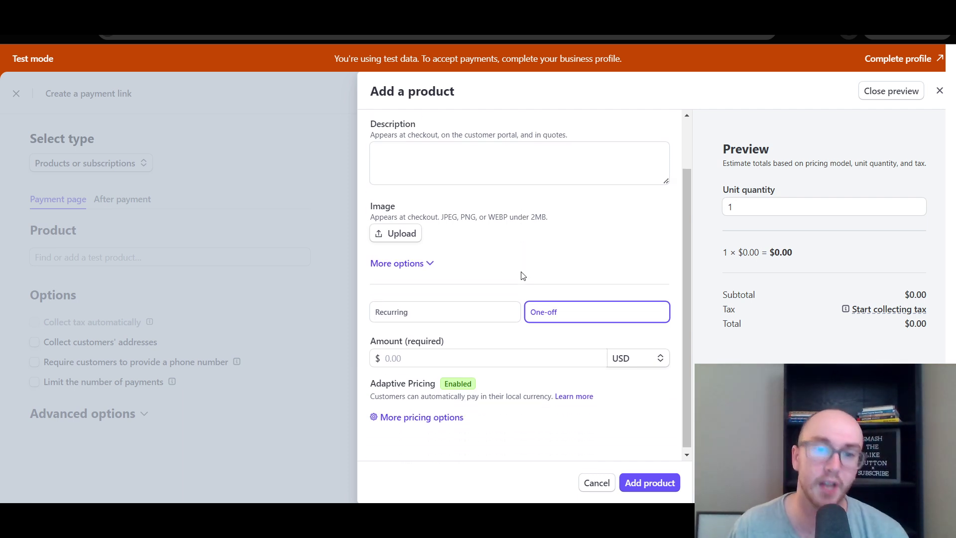
pyautogui.click(457, 317)
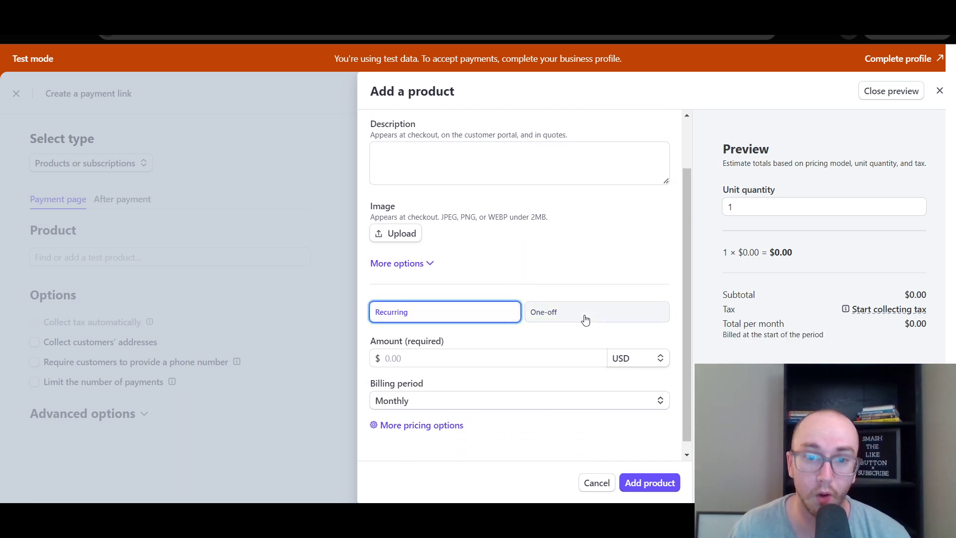
pyautogui.scroll(2, 537, 351)
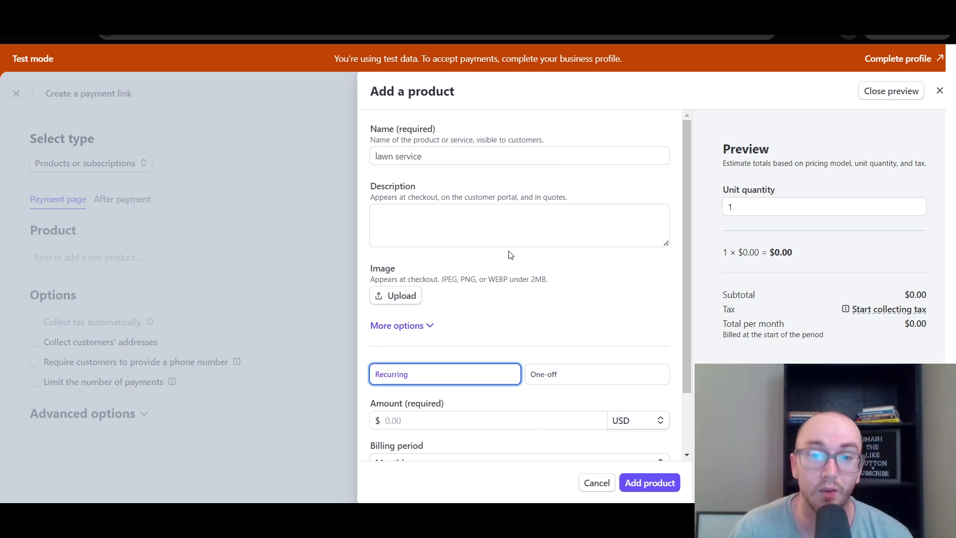
pyautogui.scroll(-2, 511, 256)
pyautogui.click(500, 350)
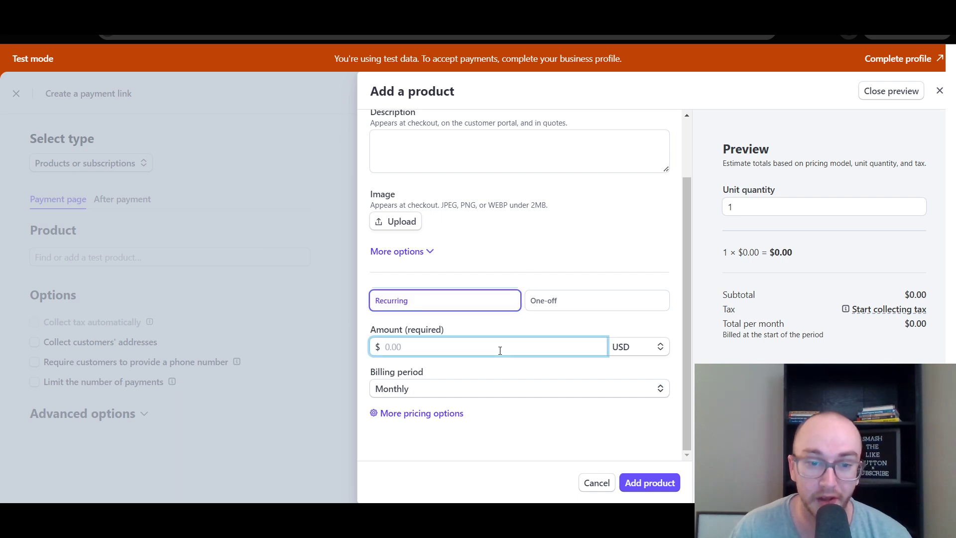
pyautogui.write('100')
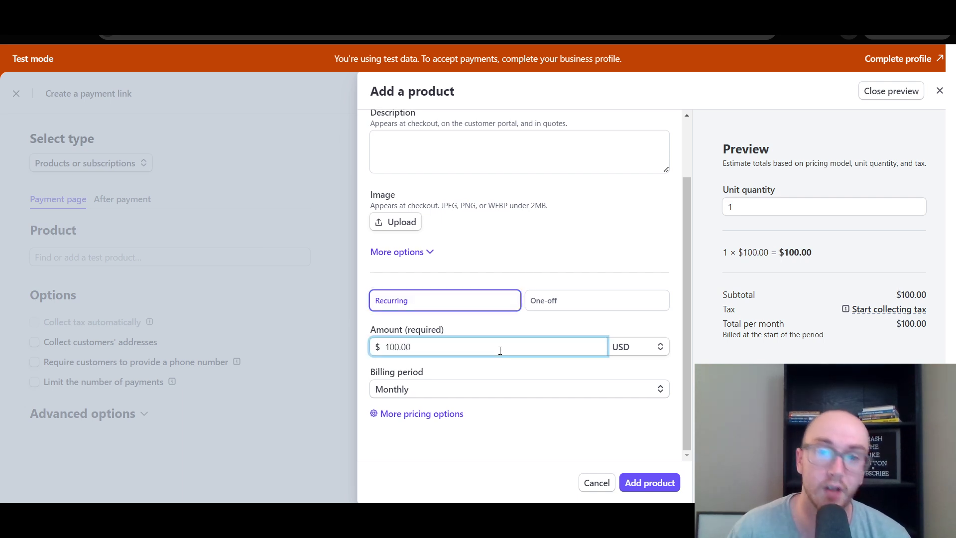
pyautogui.click(447, 392)
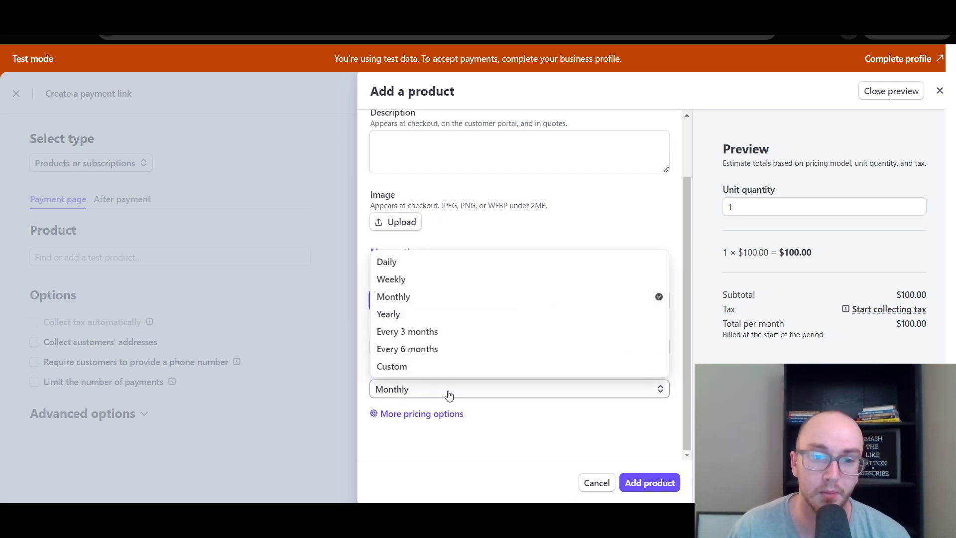
pyautogui.click(448, 394)
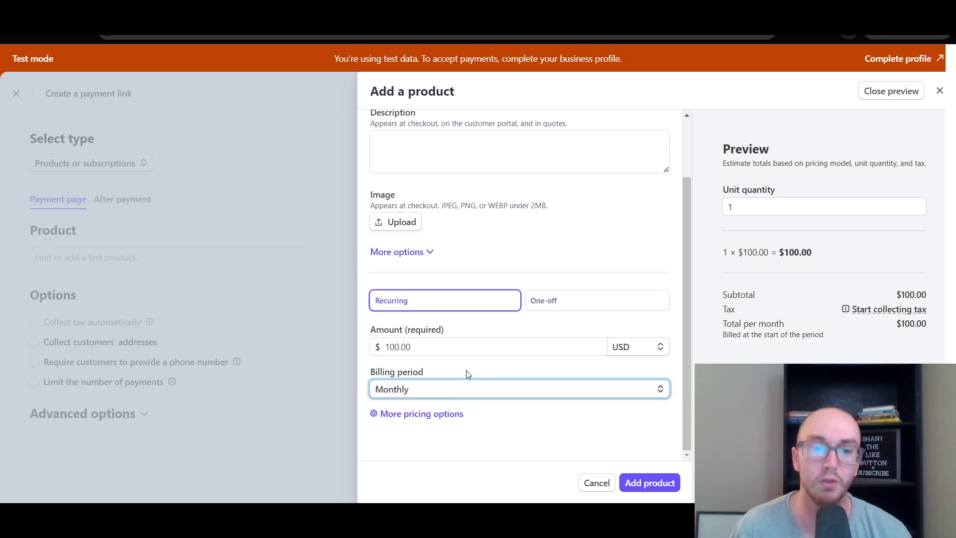
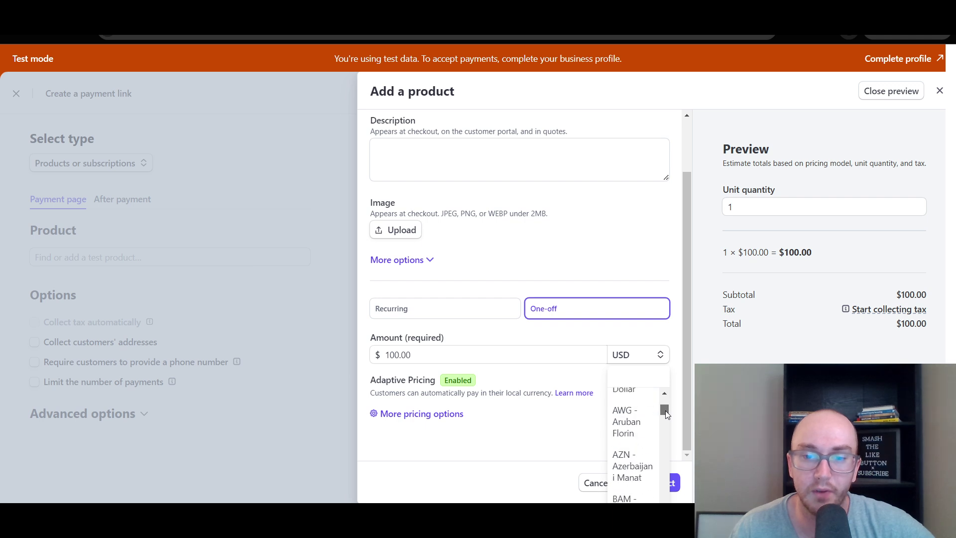
# Browse the currencies available for the product's amount, keeping USD selected.
pyautogui.scroll(3, 666, 410)
pyautogui.click(630, 366)
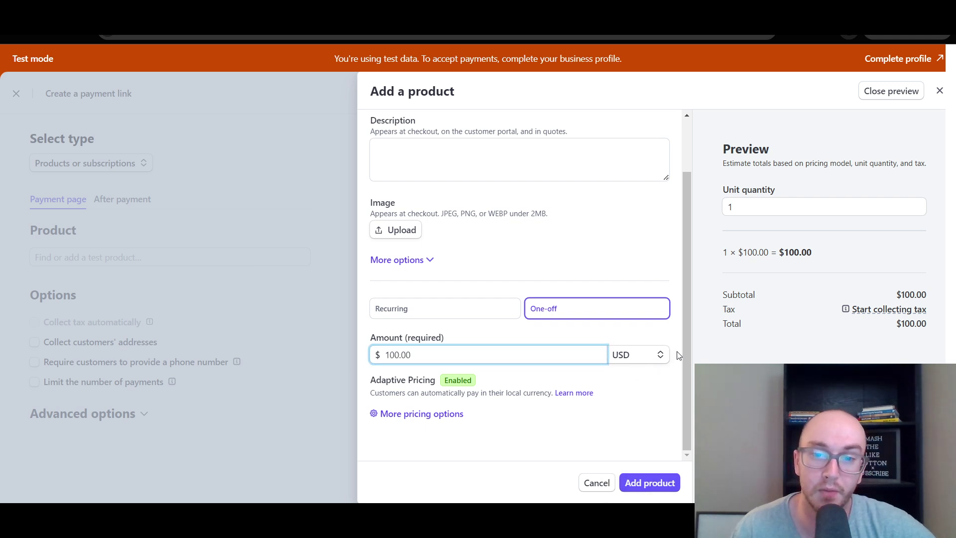
pyautogui.click(679, 356)
pyautogui.click(638, 361)
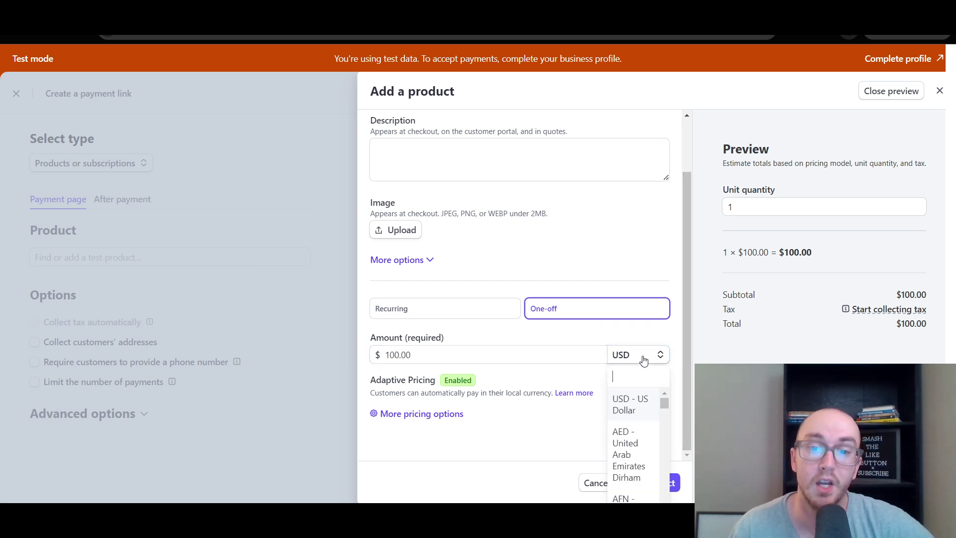
pyautogui.moveTo(668, 402)
pyautogui.mouseDown()
pyautogui.moveTo(675, 440)
pyautogui.moveTo(666, 451)
pyautogui.moveTo(665, 399)
pyautogui.mouseUp()
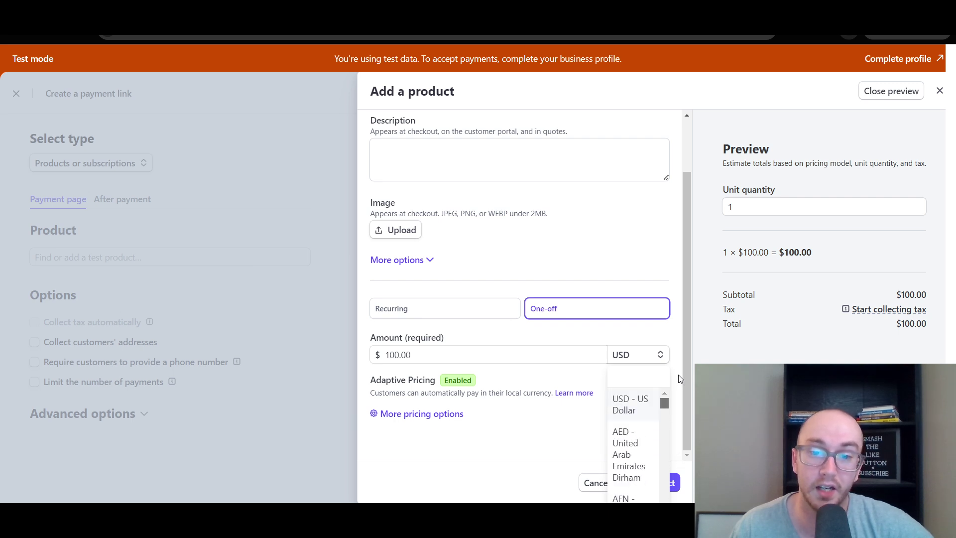
pyautogui.click(530, 341)
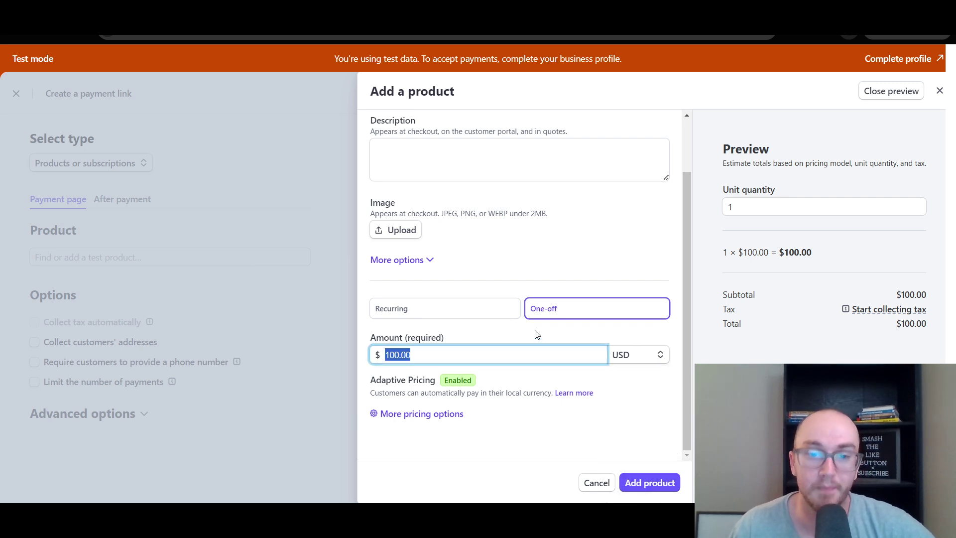
pyautogui.click(562, 331)
# Expand the product's additional options and examine the tax, statement descriptor, unit label, metadata and marketing feature settings.
pyautogui.moveTo(684, 346); pyautogui.dragTo(672, 374)
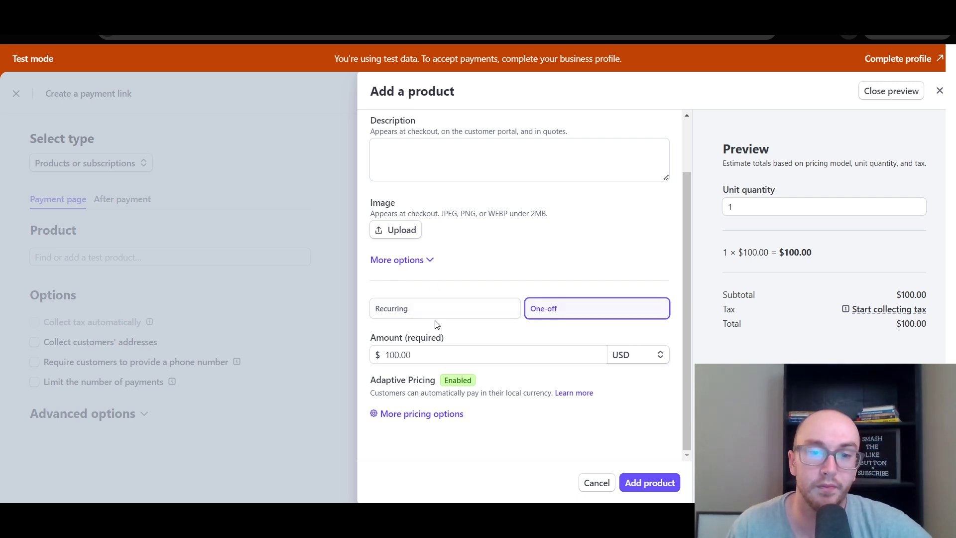
pyautogui.click(422, 261)
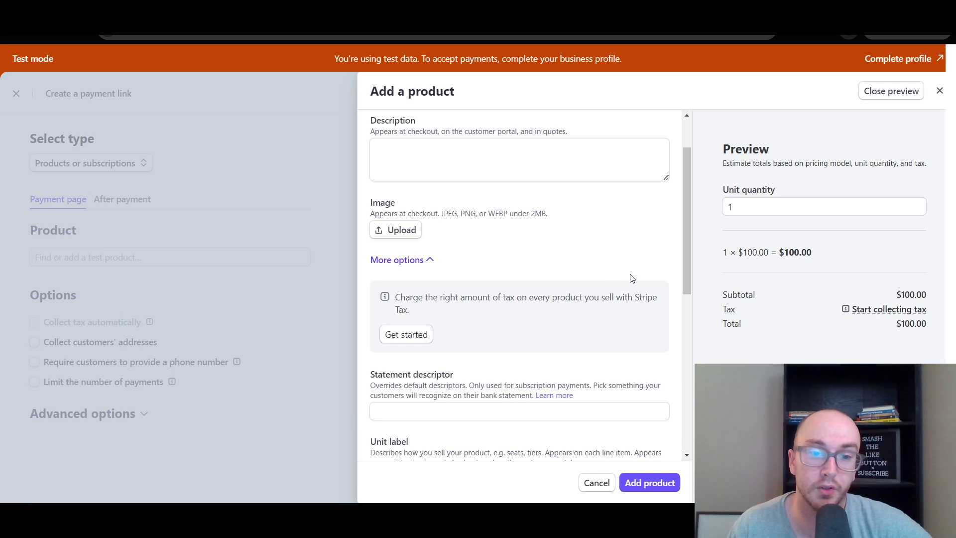
pyautogui.moveTo(688, 272); pyautogui.dragTo(686, 331)
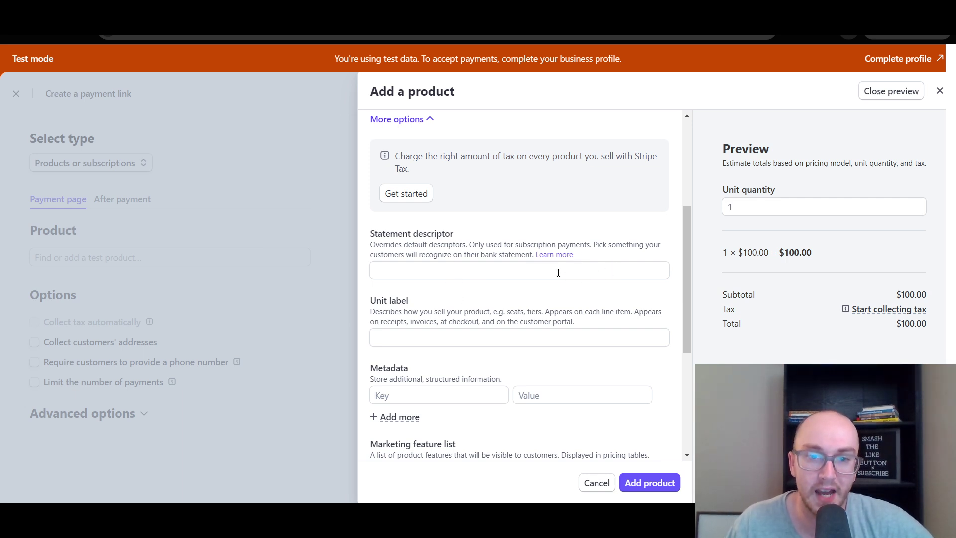
pyautogui.moveTo(683, 278); pyautogui.dragTo(684, 324)
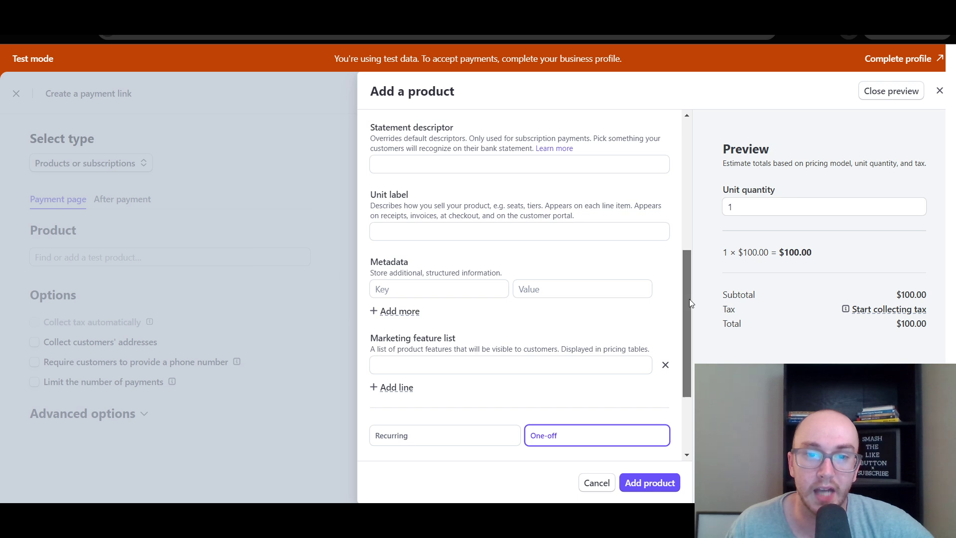
# Review the unit label, metadata and marketing feature list settings among the product's additional options.
pyautogui.moveTo(689, 298); pyautogui.dragTo(687, 320)
pyautogui.moveTo(505, 167); pyautogui.dragTo(554, 156)
pyautogui.click(538, 167)
pyautogui.click(554, 156)
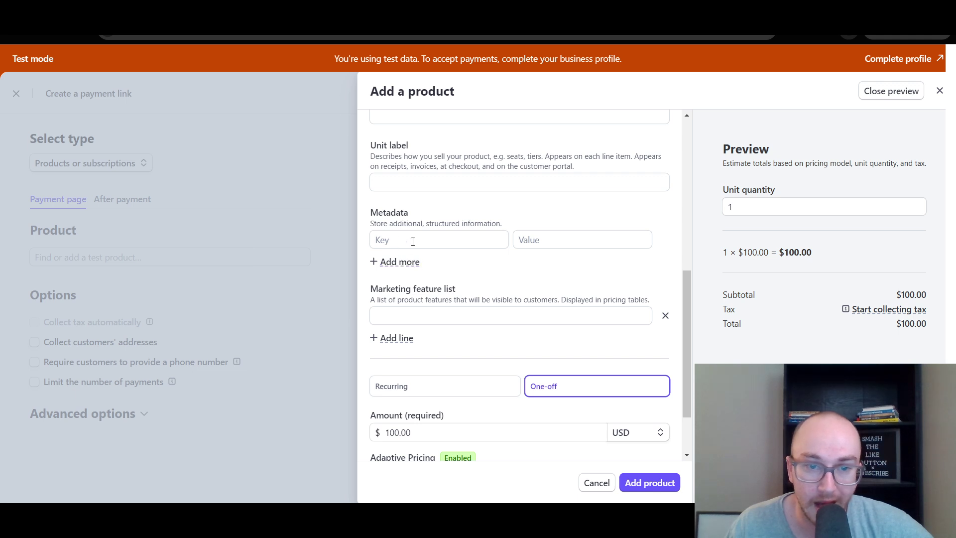
pyautogui.moveTo(686, 315); pyautogui.dragTo(688, 336)
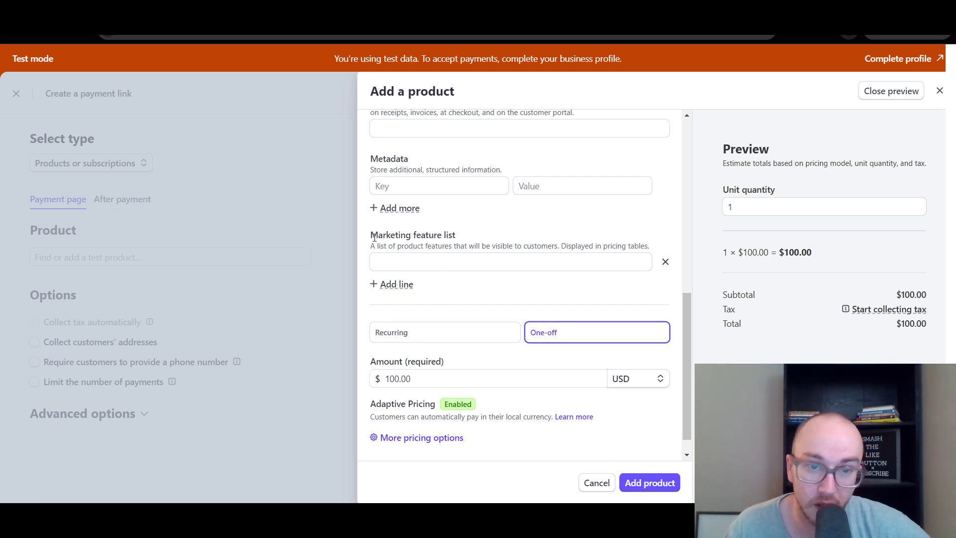
pyautogui.moveTo(689, 374); pyautogui.dragTo(672, 197)
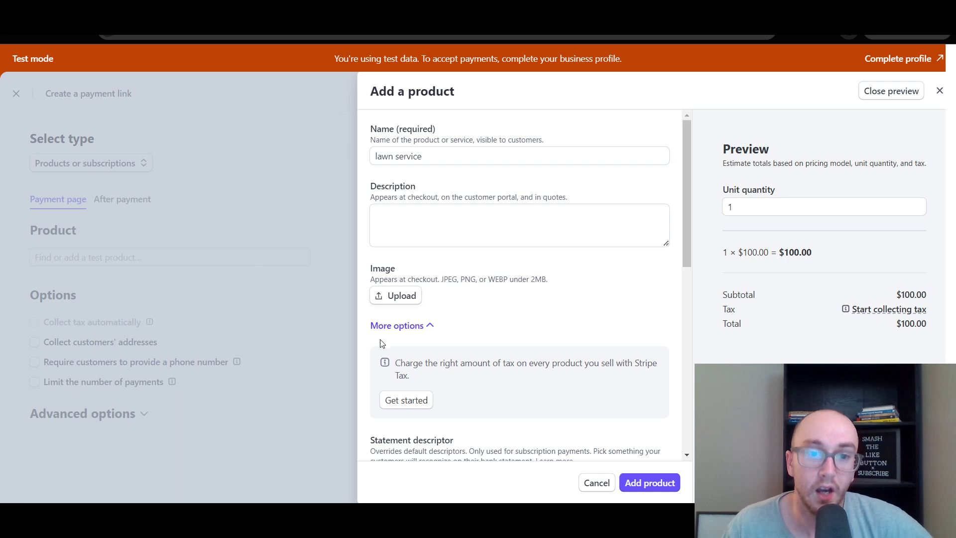
# Collapse the product's additional options and switch its price to Recurring.
pyautogui.click(401, 326)
pyautogui.moveTo(681, 269); pyautogui.dragTo(684, 360)
pyautogui.click(457, 313)
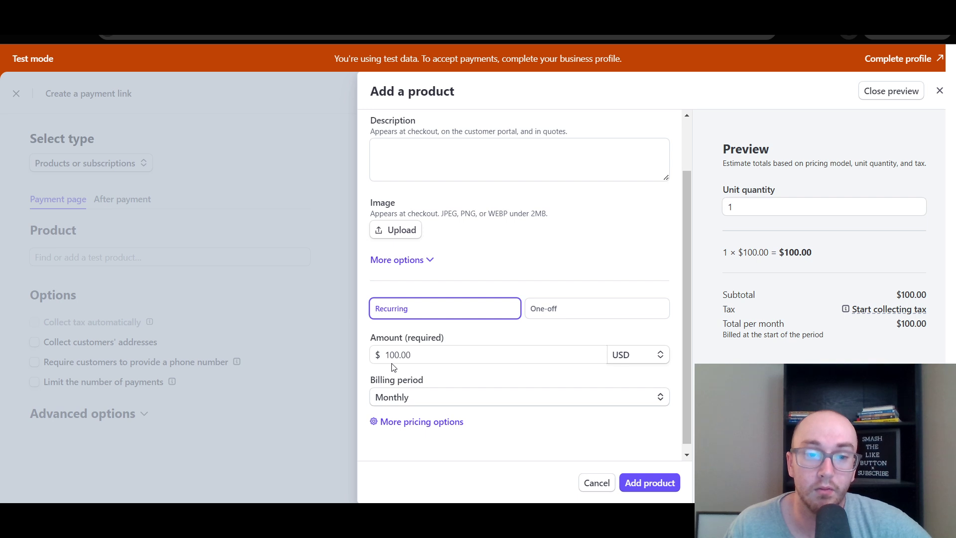
# Try a Custom billing period of every 2 months and view the interval units on offer.
pyautogui.click(417, 397)
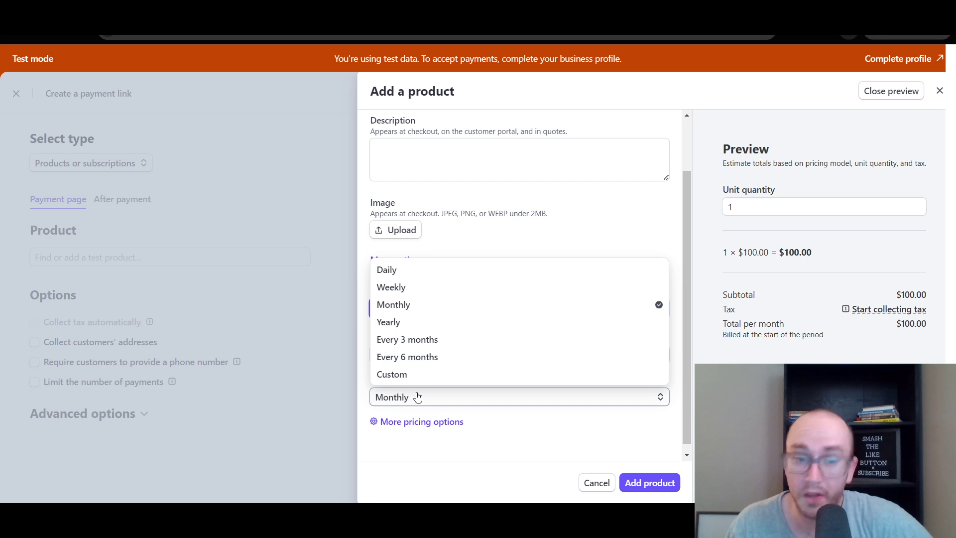
pyautogui.click(384, 378)
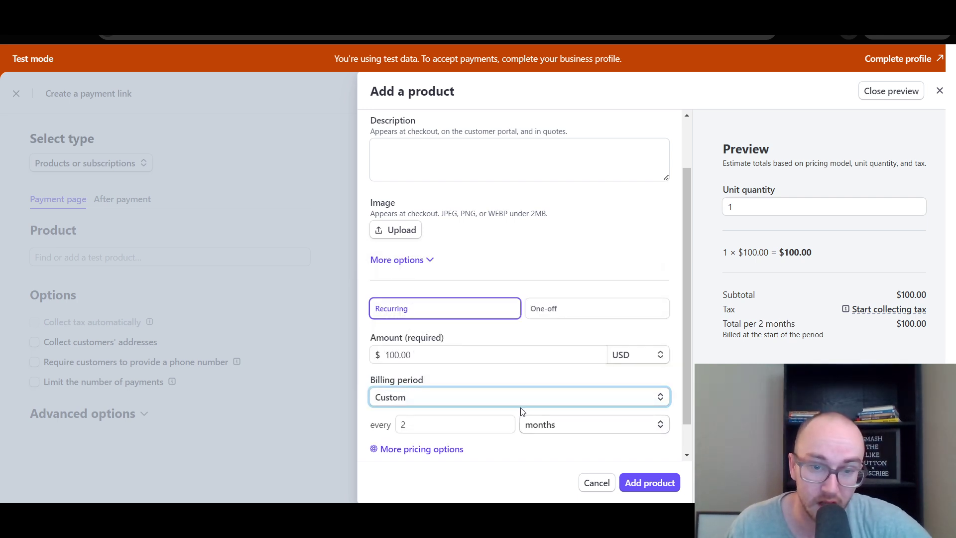
pyautogui.scroll(-1, 522, 411)
pyautogui.click(547, 395)
pyautogui.click(548, 395)
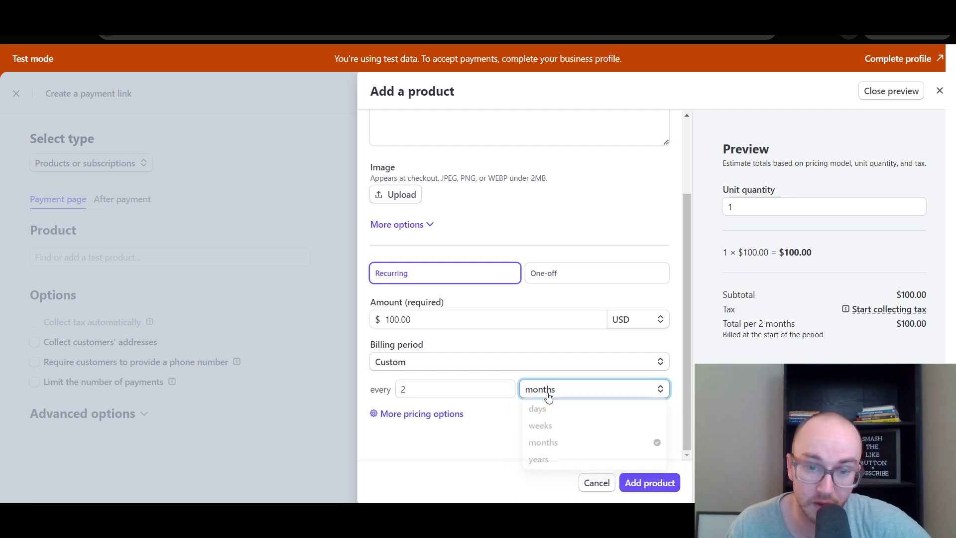
# Set the billing period of the recurring price to Monthly.
pyautogui.click(415, 368)
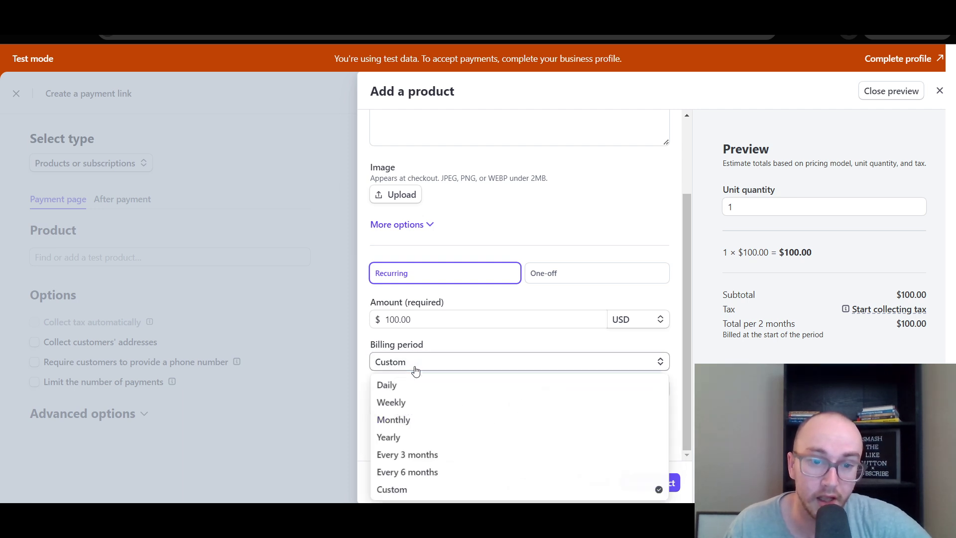
pyautogui.click(415, 419)
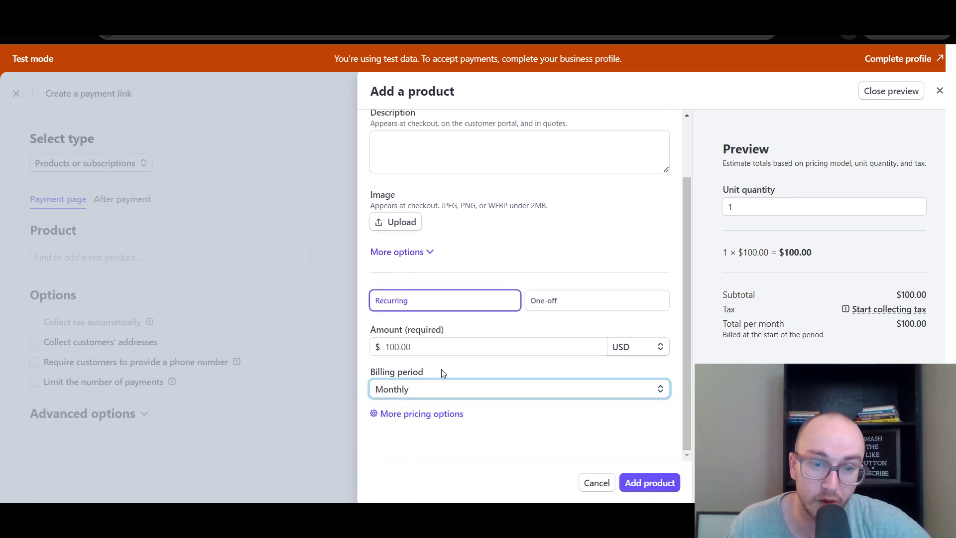
pyautogui.click(517, 391)
pyautogui.click(518, 391)
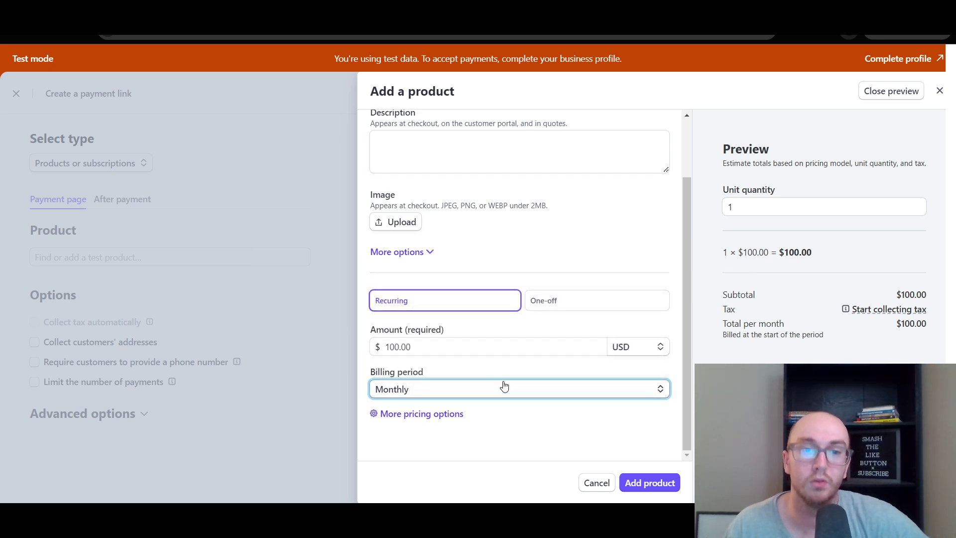
pyautogui.click(482, 397)
pyautogui.click(436, 431)
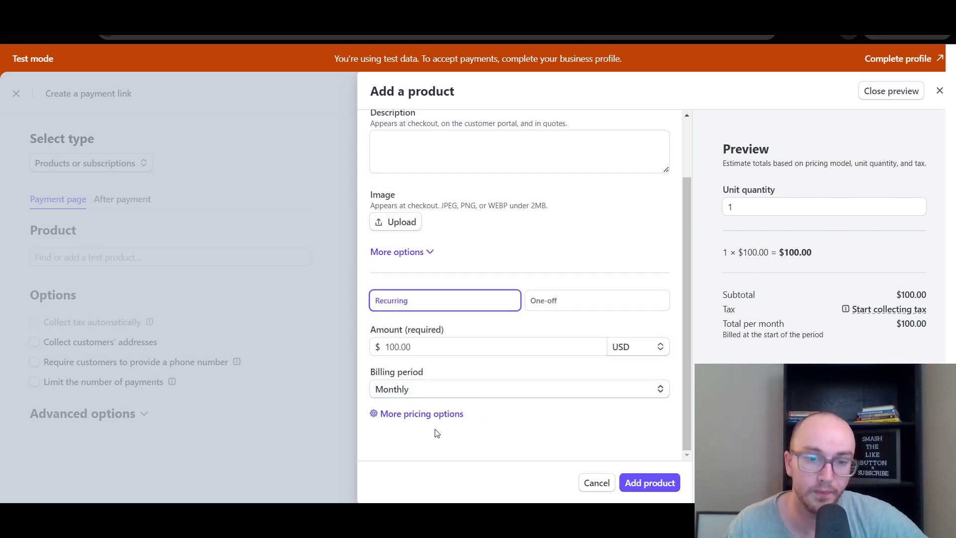
# Open the additional pricing options, examine the pricing model and advanced price settings, and return to the product form.
pyautogui.click(449, 415)
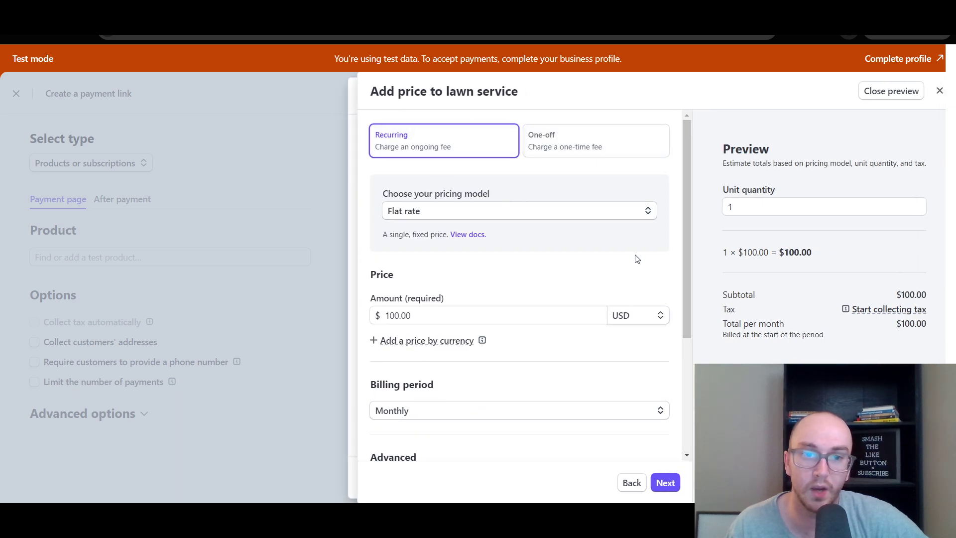
pyautogui.scroll(-4, 680, 299)
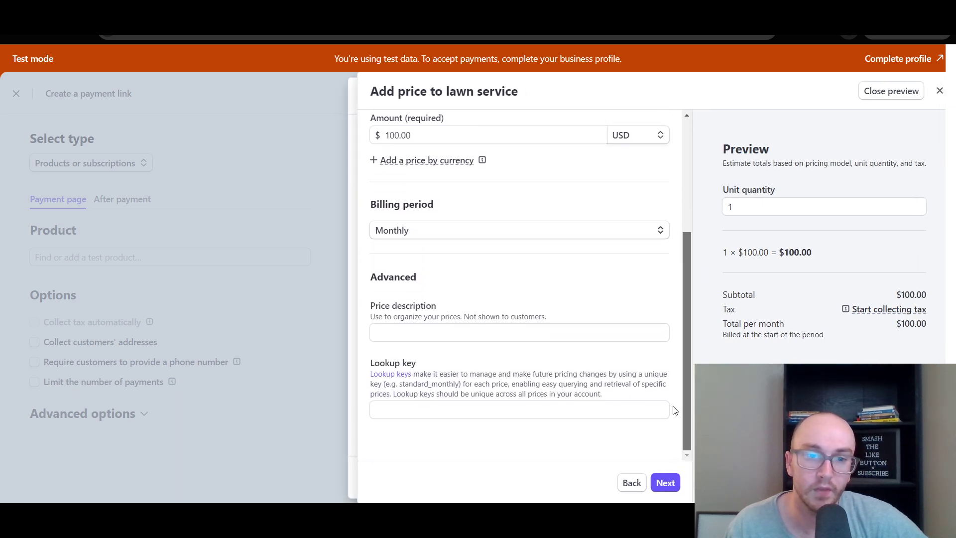
pyautogui.scroll(4, 523, 273)
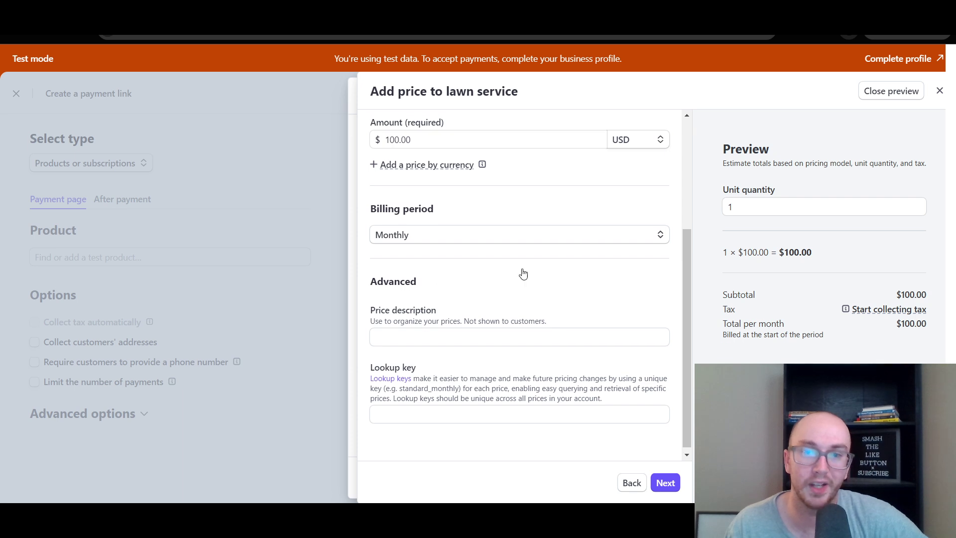
pyautogui.click(939, 91)
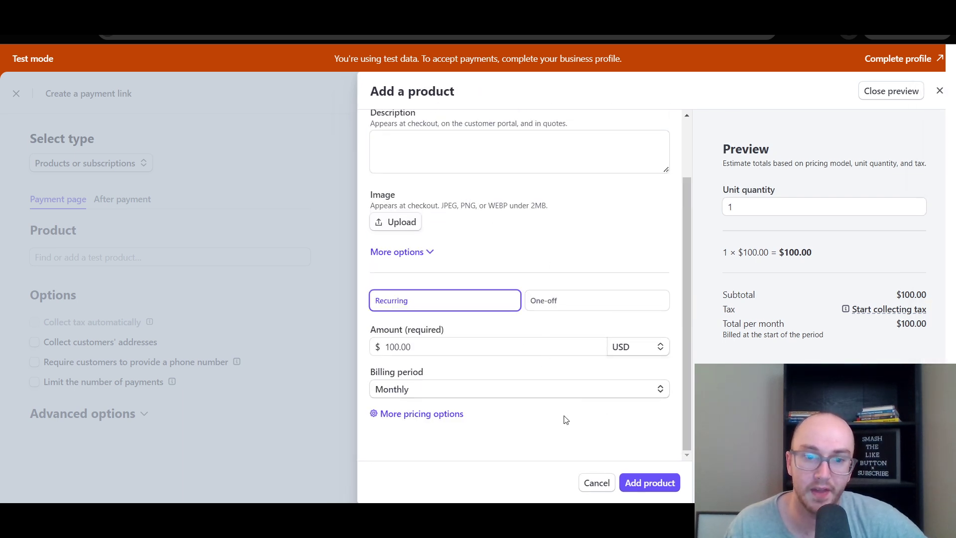
# Add the lawn service product with its monthly 100 USD price to the payment link.
pyautogui.click(523, 344)
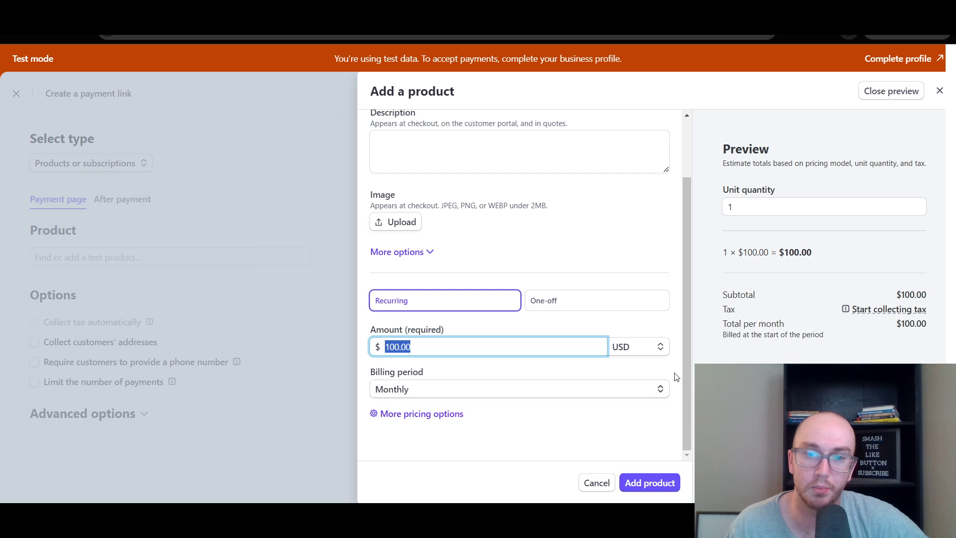
pyautogui.click(690, 364)
pyautogui.moveTo(690, 364); pyautogui.dragTo(675, 268)
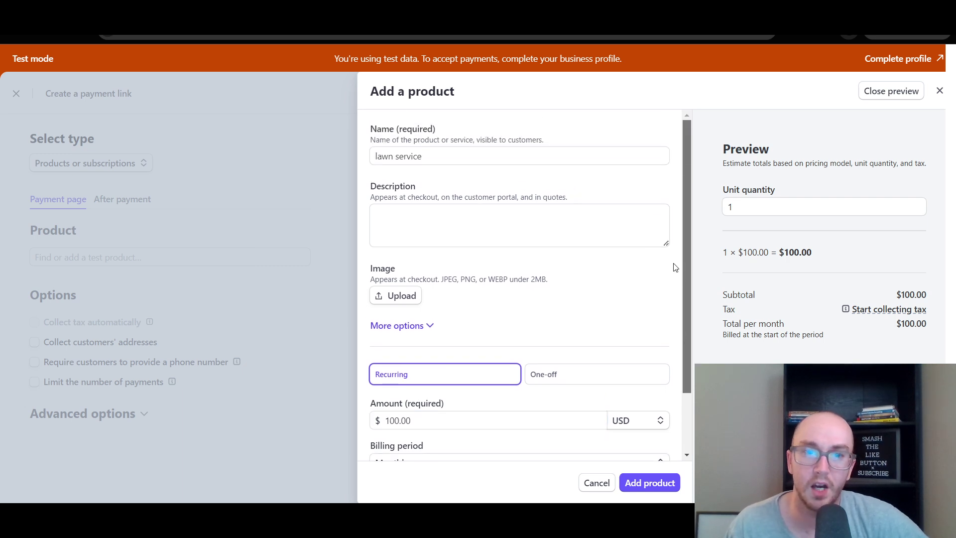
pyautogui.scroll(-3, 686, 324)
pyautogui.click(649, 482)
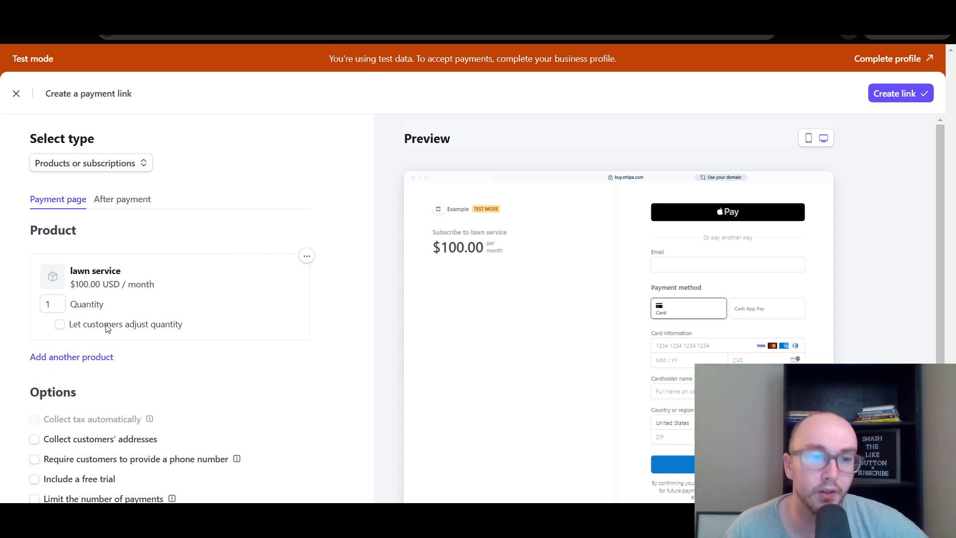
# Try letting customers adjust the lawn service quantity.
pyautogui.click(60, 325)
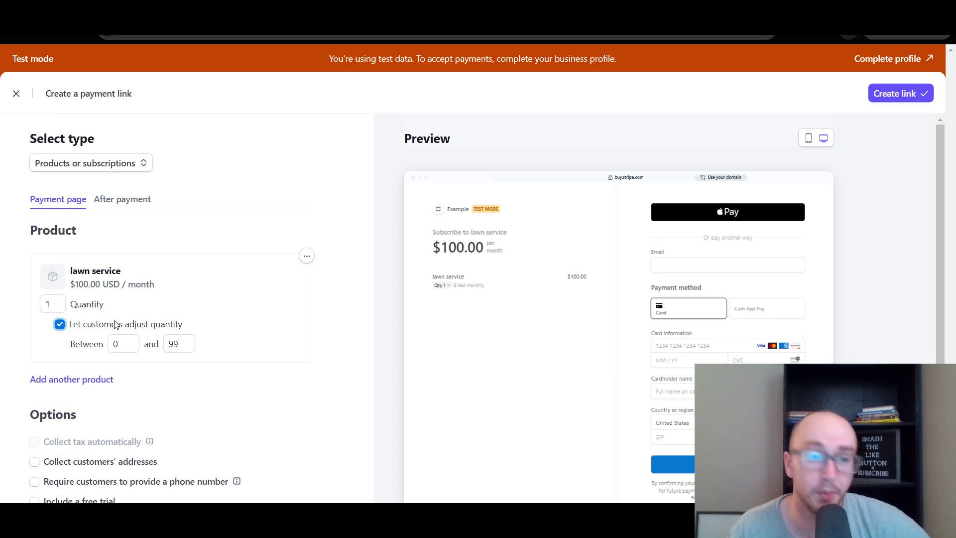
pyautogui.click(60, 324)
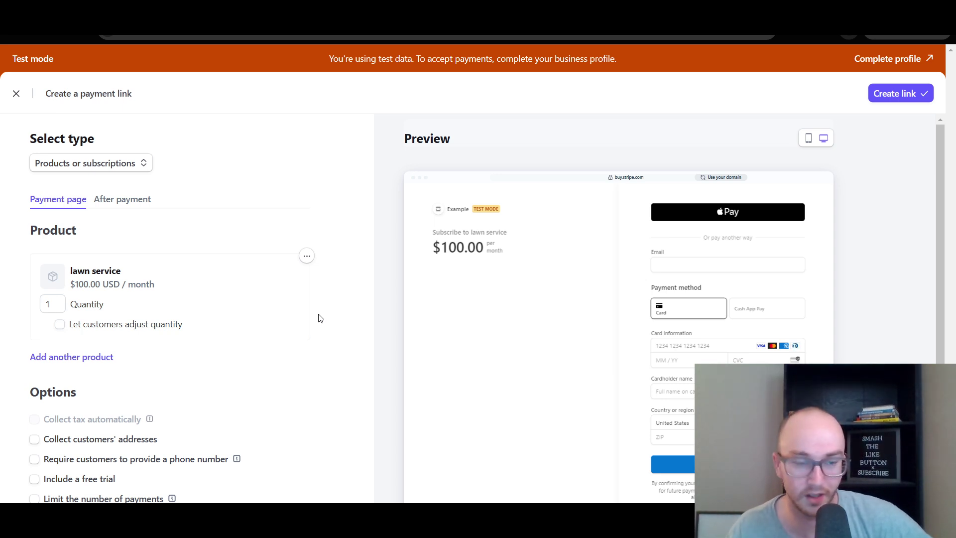
# Open the form for another new product, look over its fields and pricing settings, and cancel it.
pyautogui.scroll(-2, 331, 344)
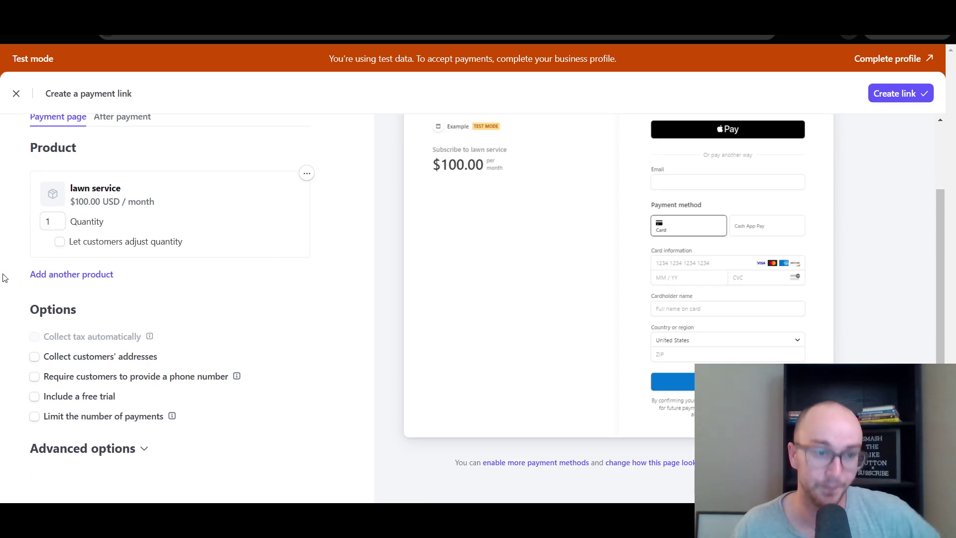
pyautogui.click(61, 280)
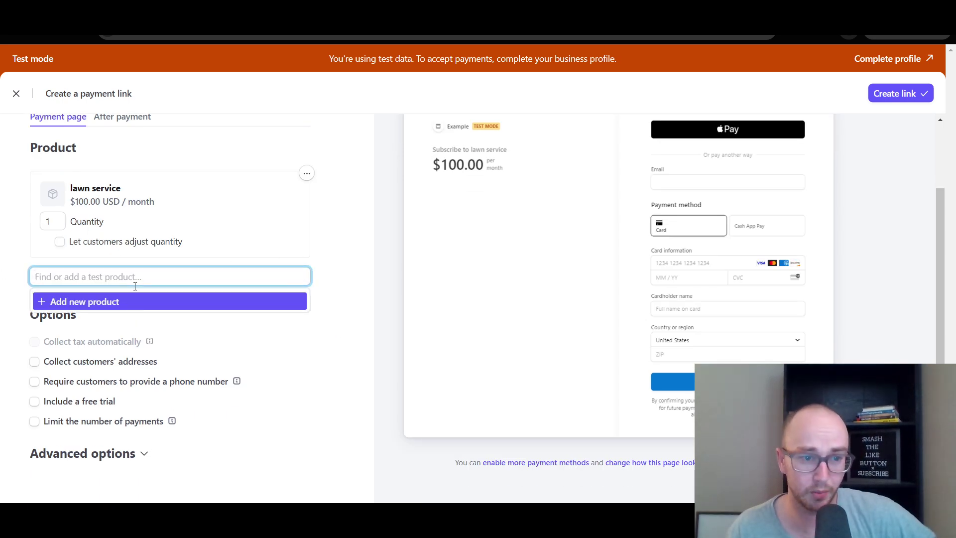
pyautogui.click(126, 307)
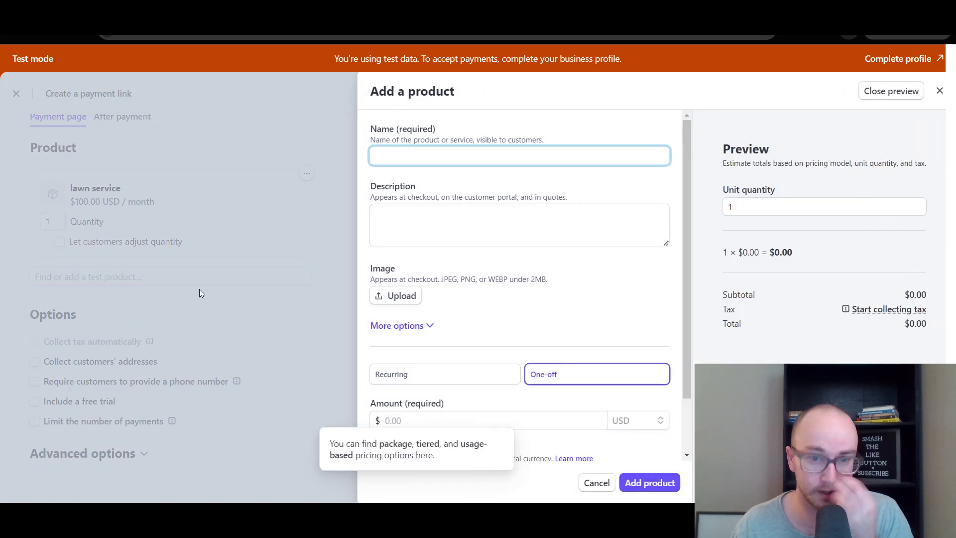
pyautogui.click(468, 260)
pyautogui.scroll(-2, 518, 310)
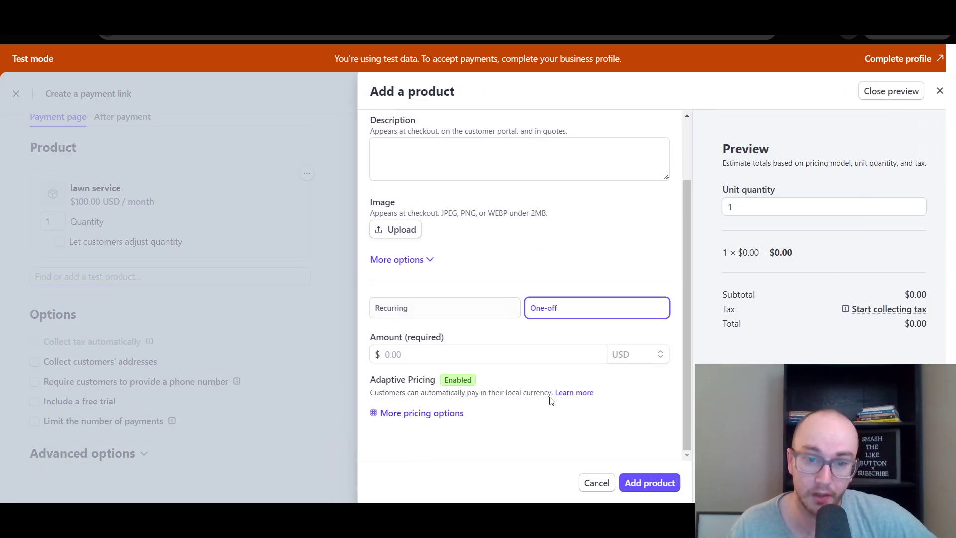
pyautogui.scroll(2, 550, 400)
pyautogui.click(587, 482)
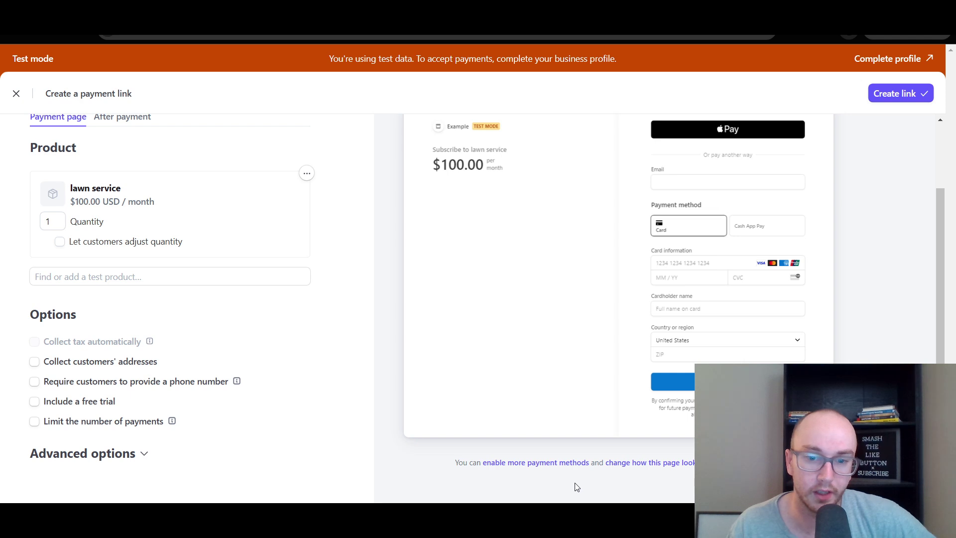
# Try collecting customers' addresses with the billing-addresses-only option on the payment page.
pyautogui.scroll(-1, 212, 326)
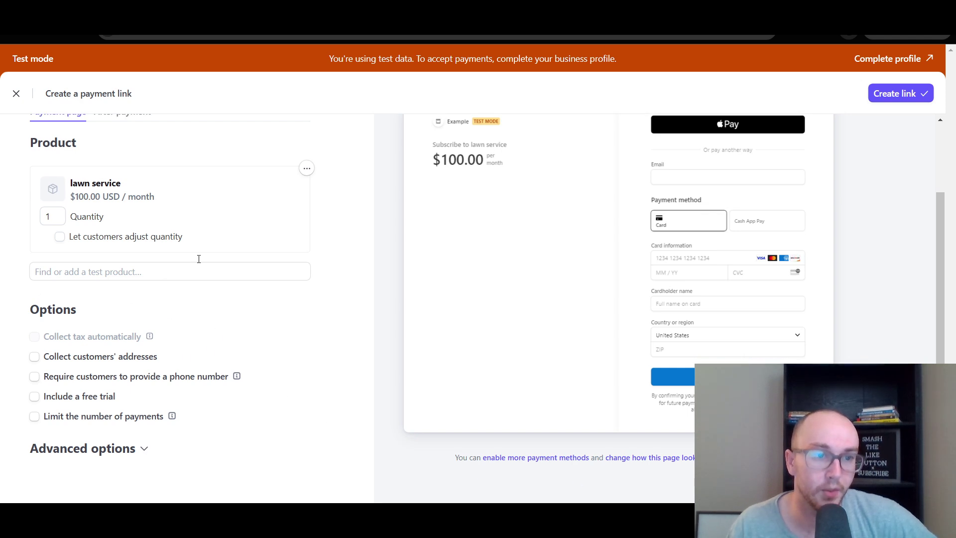
pyautogui.scroll(2, 462, 284)
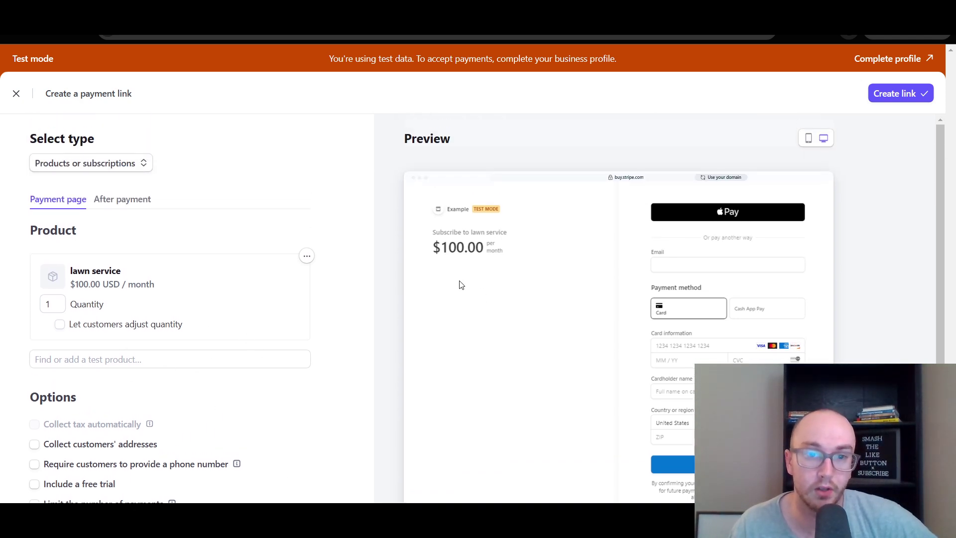
pyautogui.scroll(-2, 461, 284)
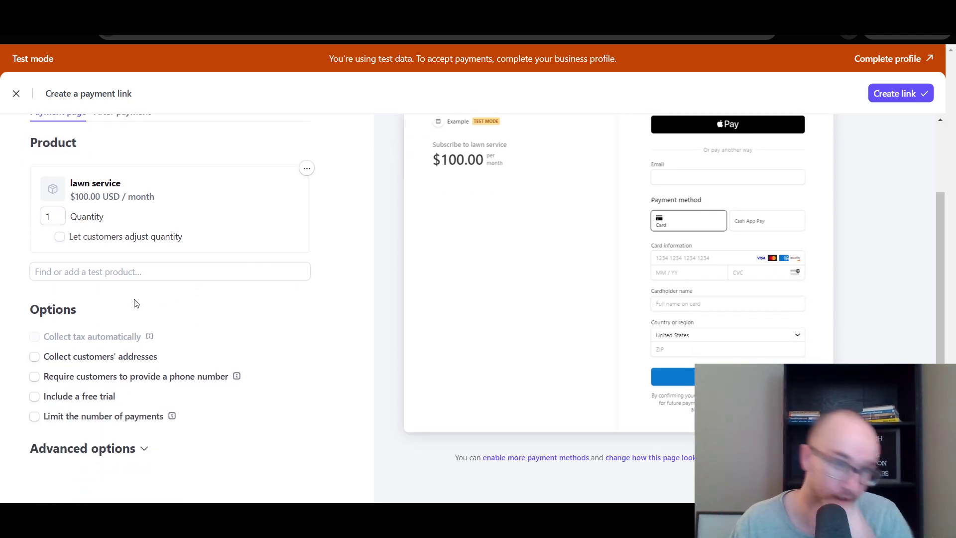
pyautogui.click(35, 357)
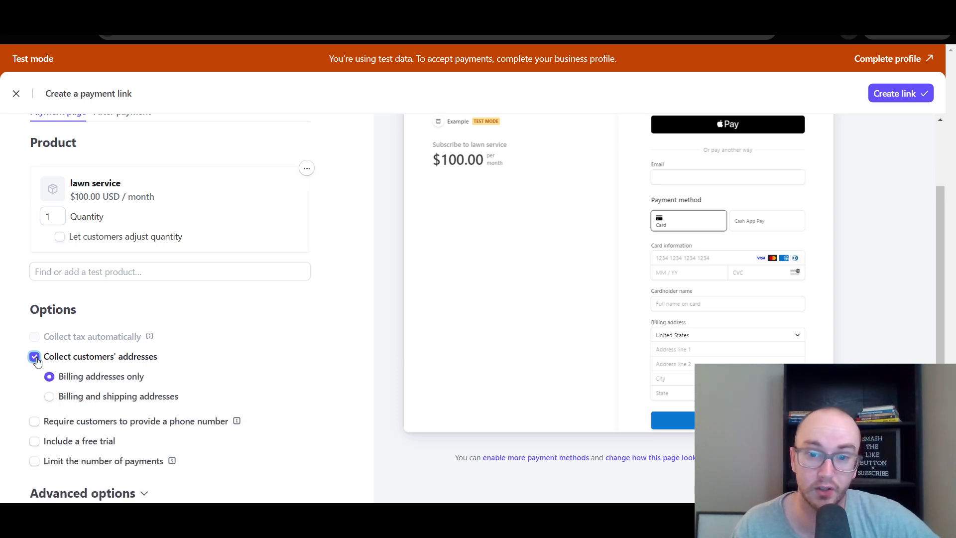
pyautogui.click(35, 357)
pyautogui.click(35, 357)
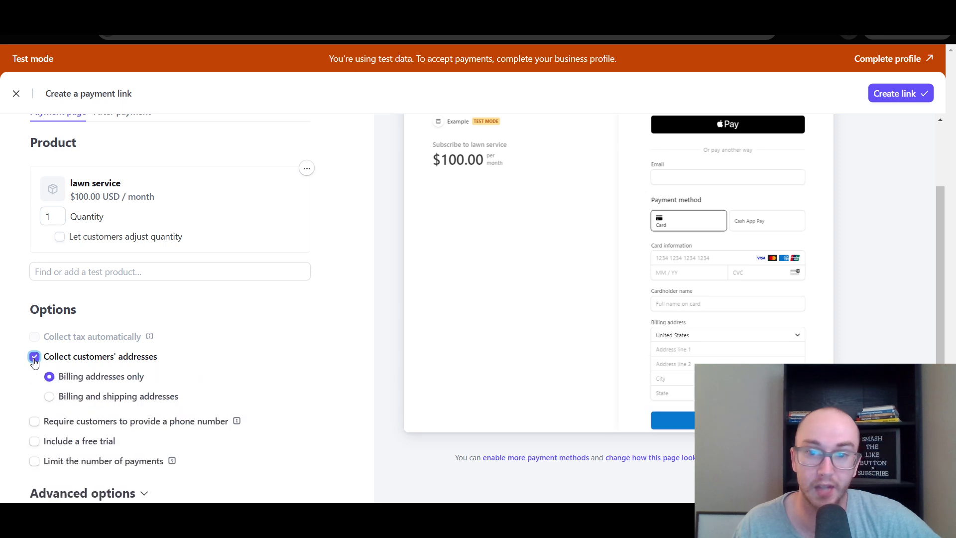
pyautogui.click(34, 357)
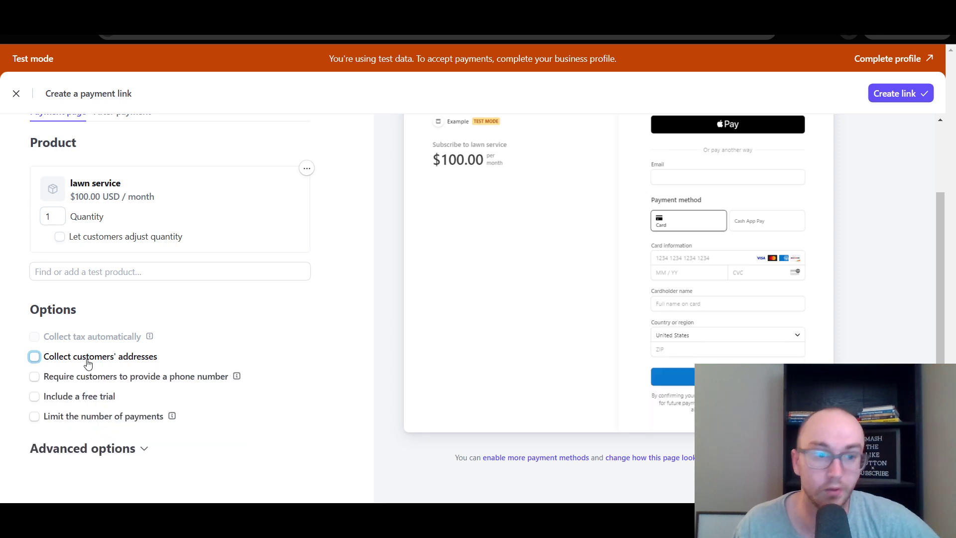
# Try requiring customers to provide a phone number.
pyautogui.click(123, 379)
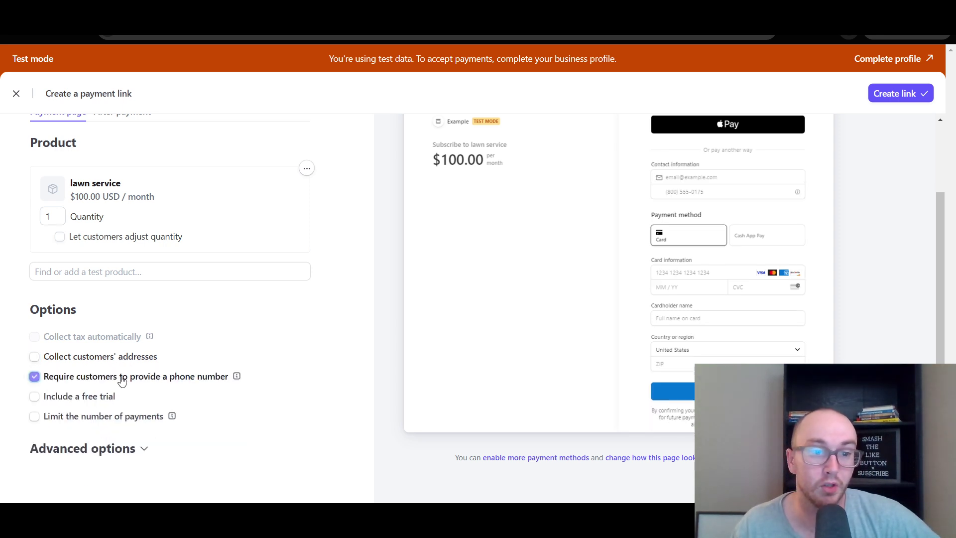
pyautogui.click(121, 381)
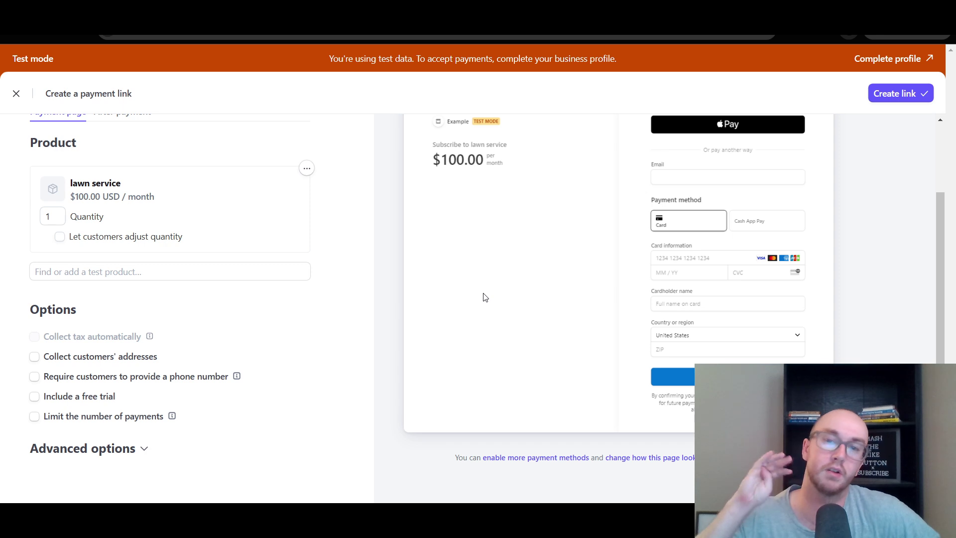
# Turn on collection of customers' addresses, limited to billing addresses only.
pyautogui.click(34, 359)
pyautogui.click(33, 359)
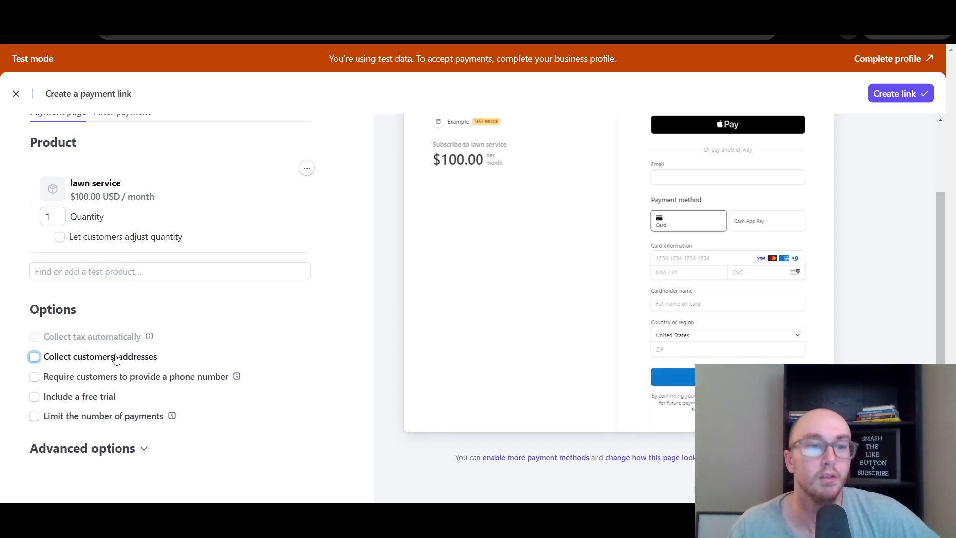
pyautogui.click(131, 357)
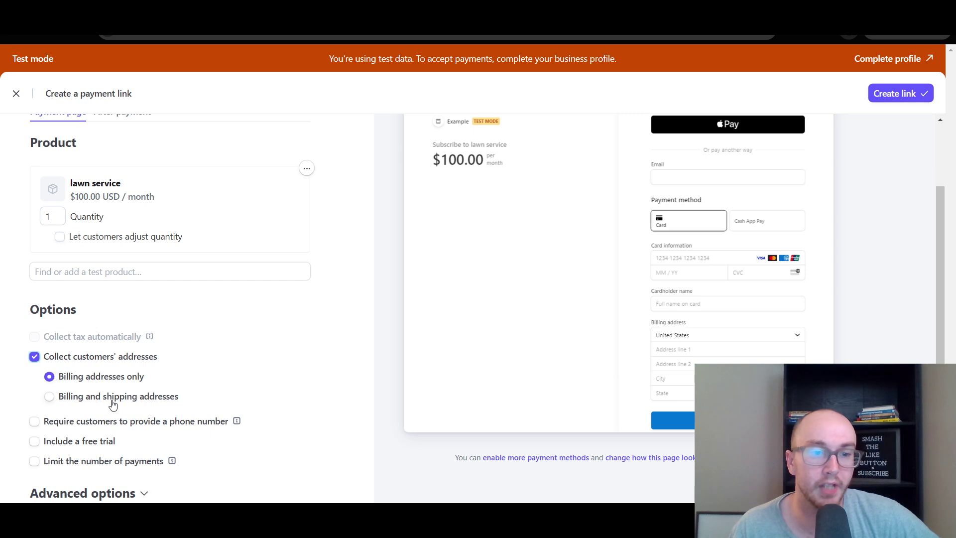
# Try collecting both billing and shipping addresses, and turn off collection of customers' addresses.
pyautogui.click(49, 397)
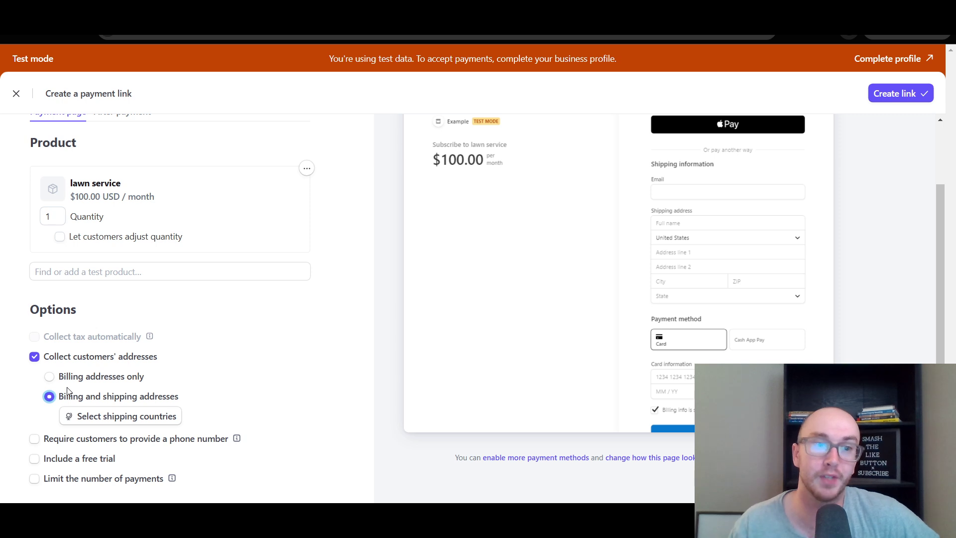
pyautogui.click(35, 357)
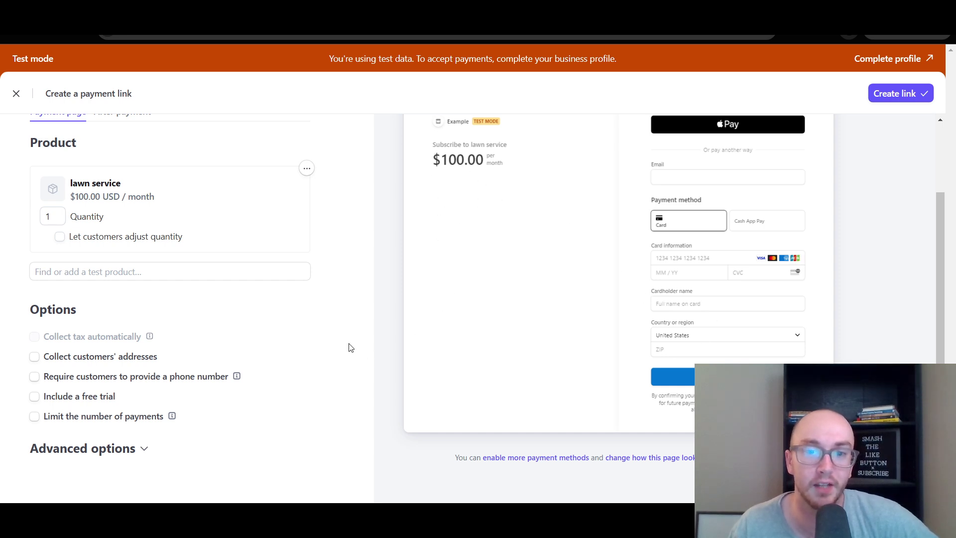
# Try requiring customers to provide a phone number on the payment page.
pyautogui.click(33, 381)
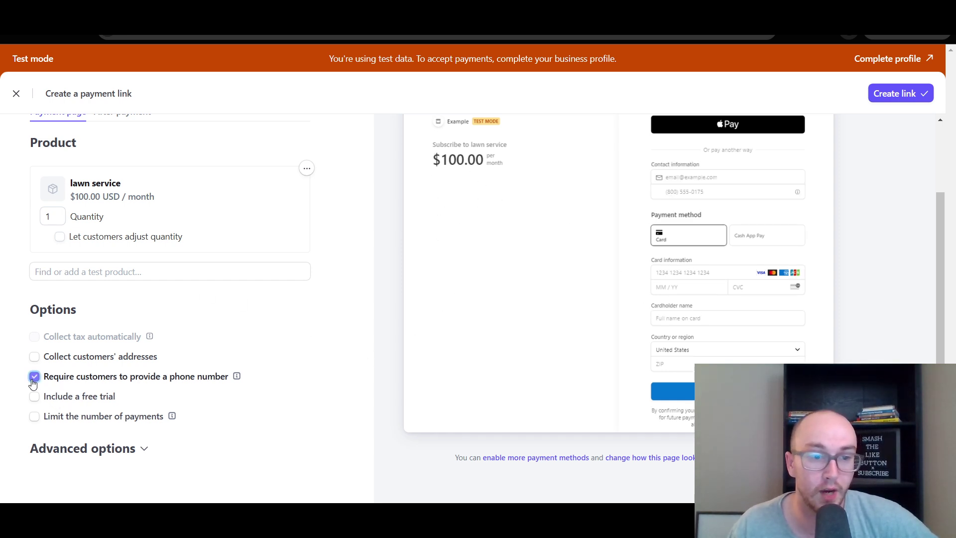
pyautogui.click(34, 380)
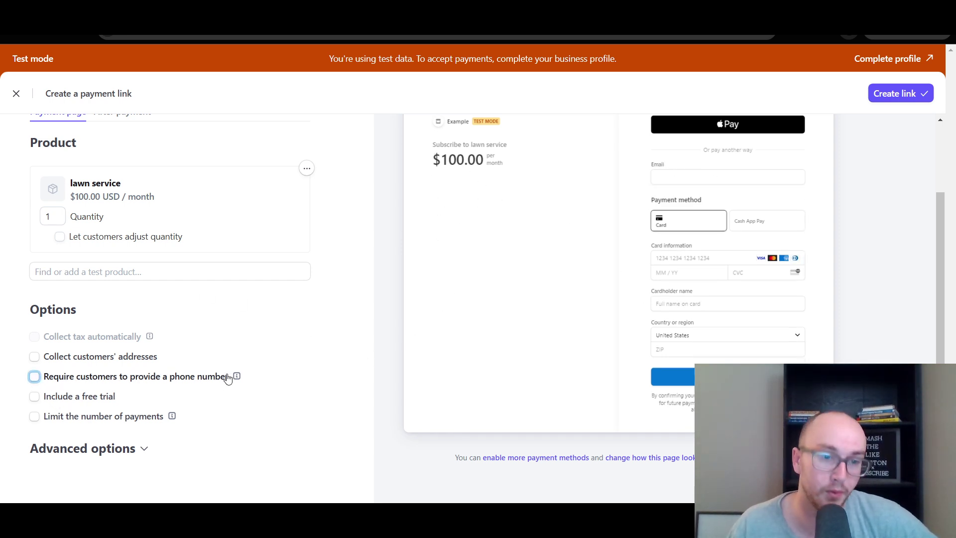
# Include a 30-day free trial for the lawn service and check the payment page preview.
pyautogui.click(48, 398)
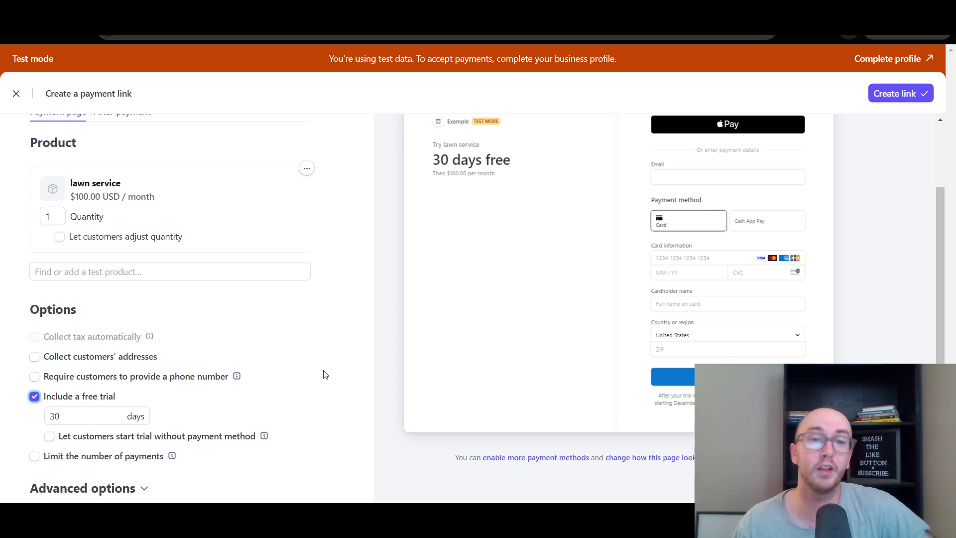
pyautogui.scroll(2, 324, 374)
pyautogui.scroll(-2, 357, 364)
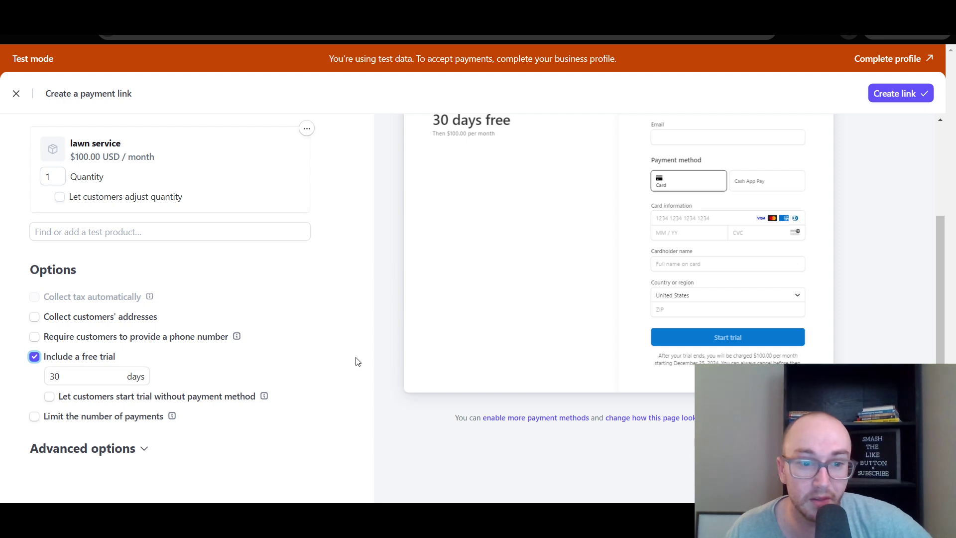
pyautogui.scroll(2, 356, 362)
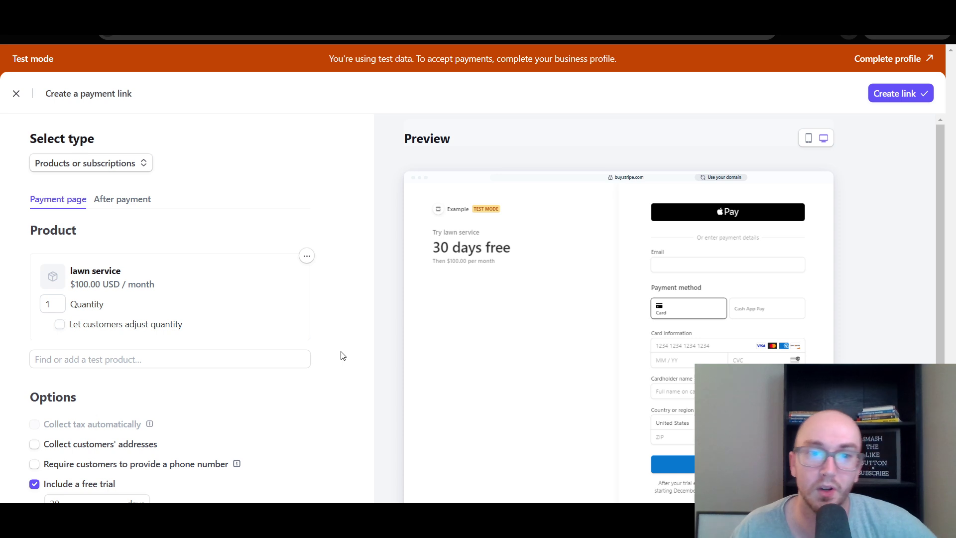
pyautogui.scroll(-2, 343, 355)
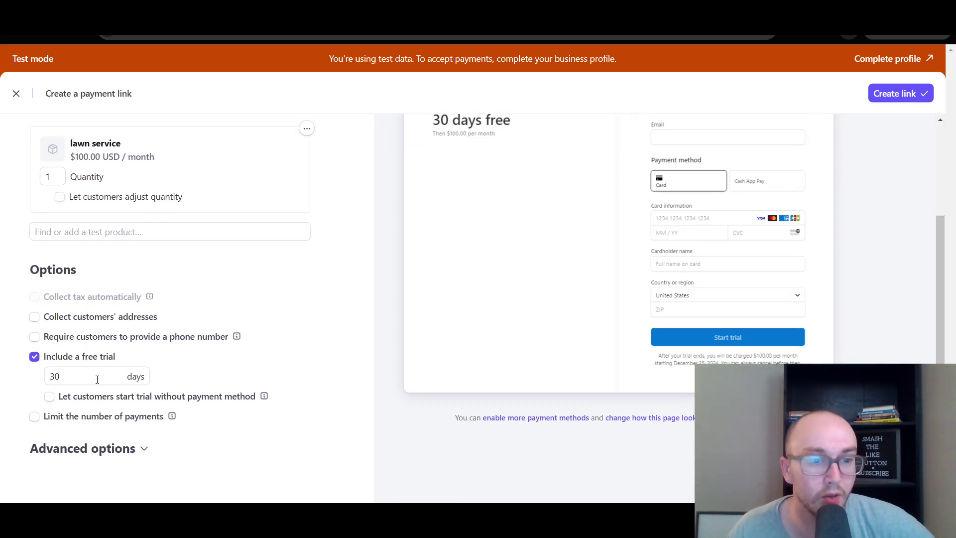
# Read the note on trials without a payment method and try letting customers start the trial that way.
pyautogui.moveTo(263, 400)
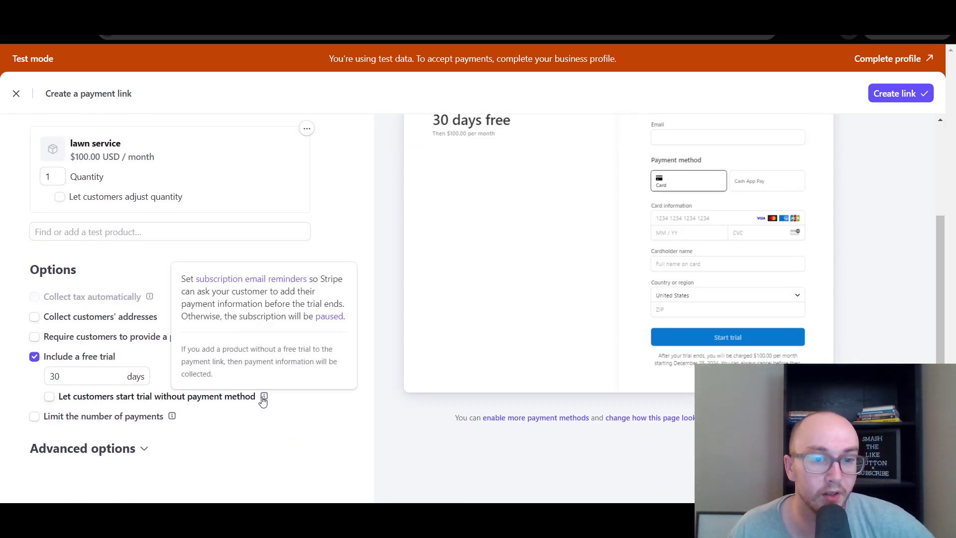
pyautogui.click(95, 401)
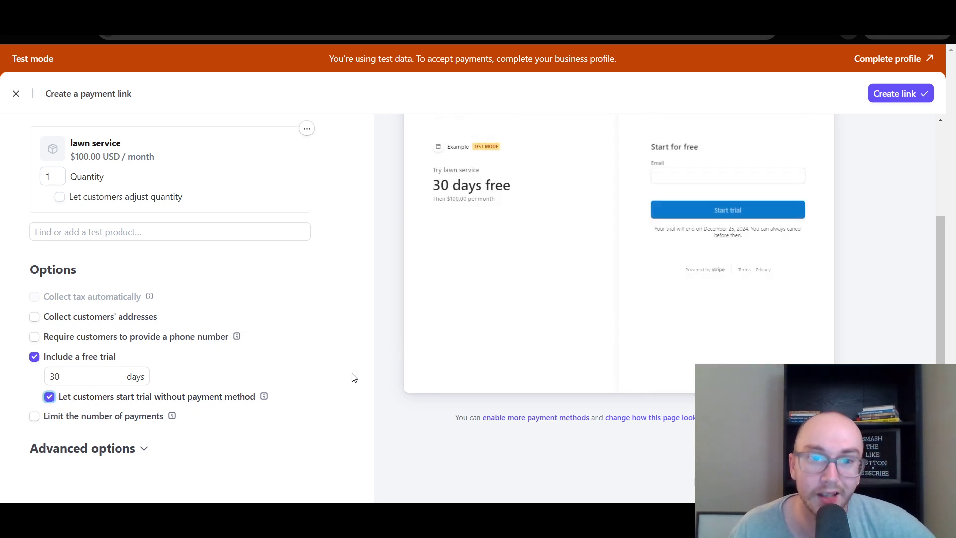
pyautogui.scroll(3, 353, 377)
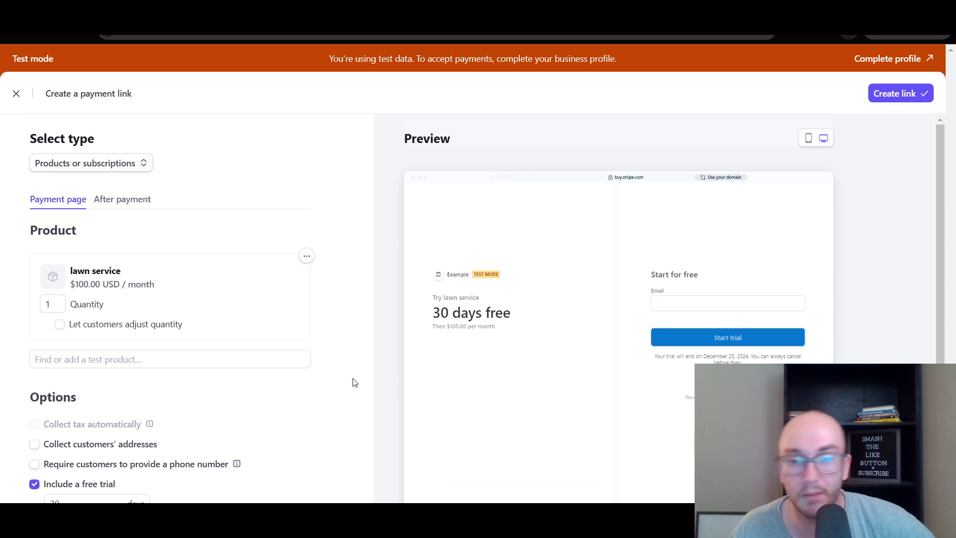
pyautogui.scroll(-3, 355, 382)
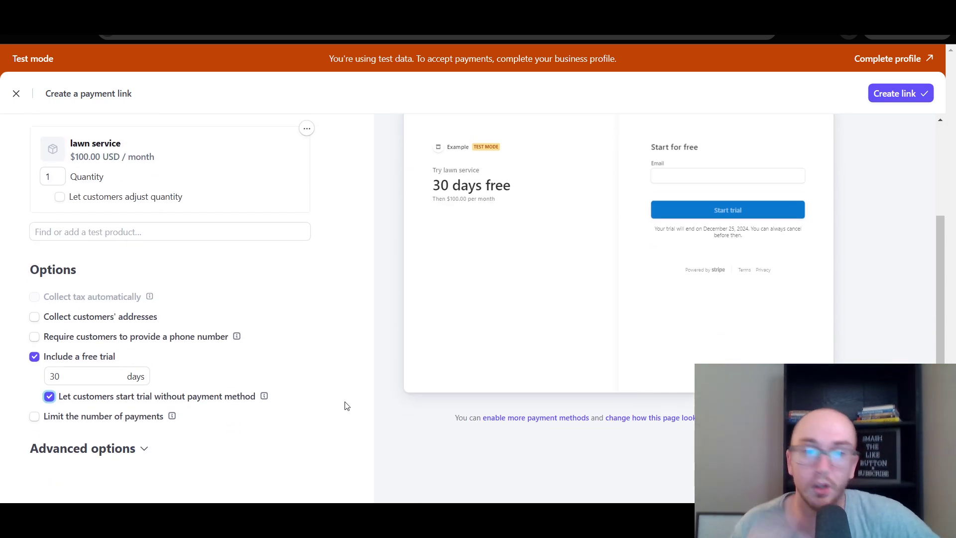
pyautogui.scroll(3, 347, 406)
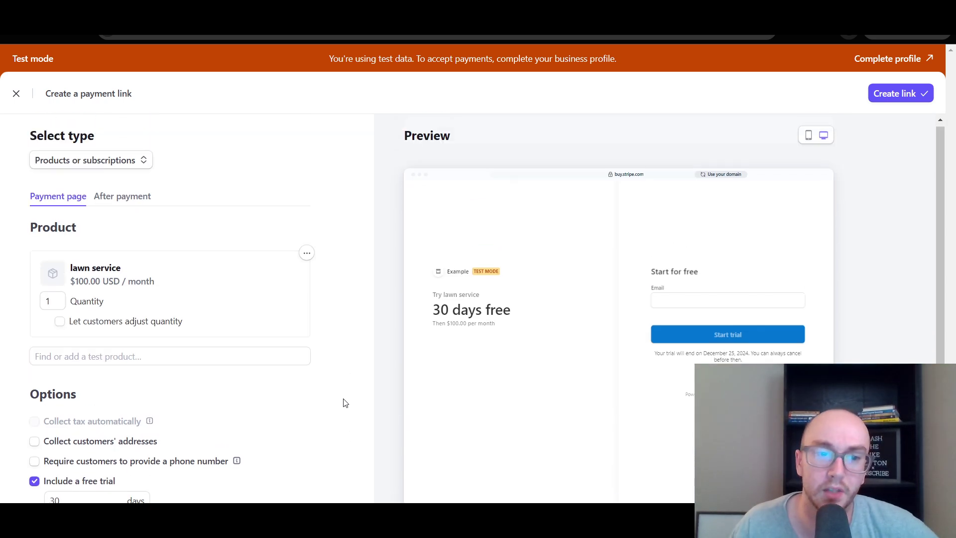
pyautogui.scroll(-3, 877, 271)
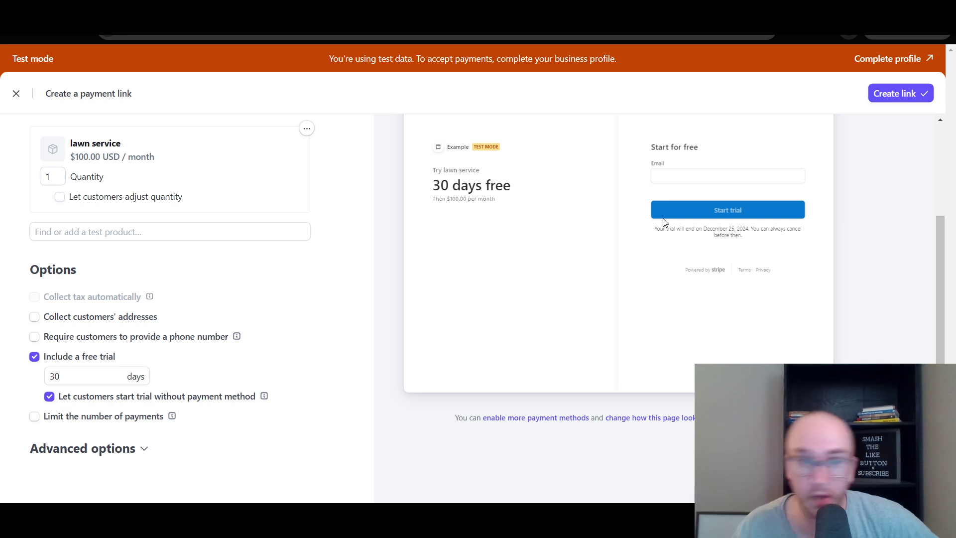
pyautogui.click(103, 397)
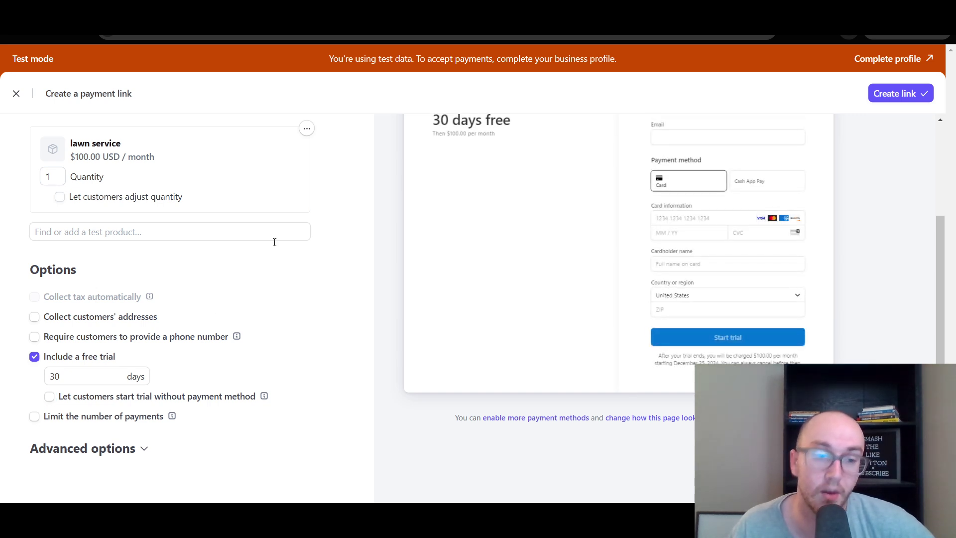
# Limit the number of payments to 1 total payment, and read the explanation of the limit.
pyautogui.click(75, 421)
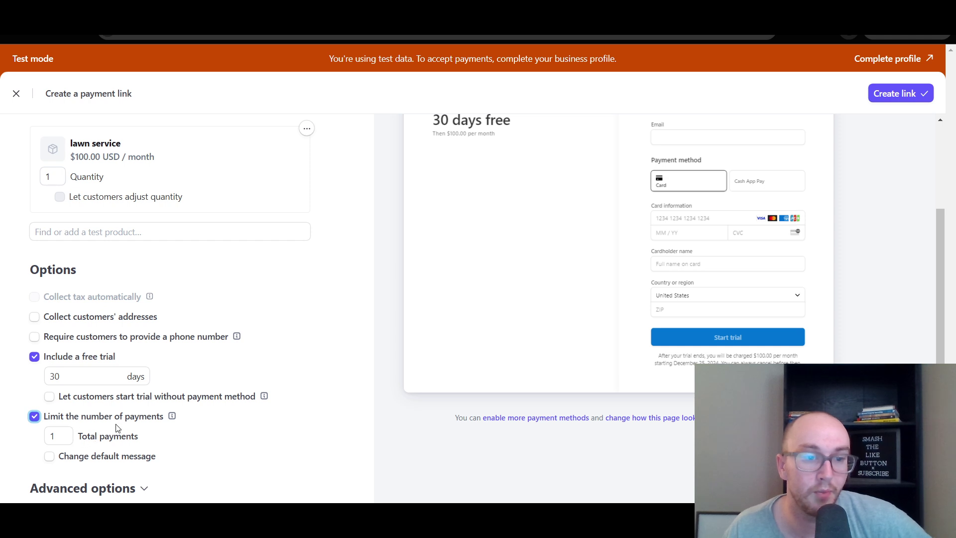
pyautogui.moveTo(172, 416)
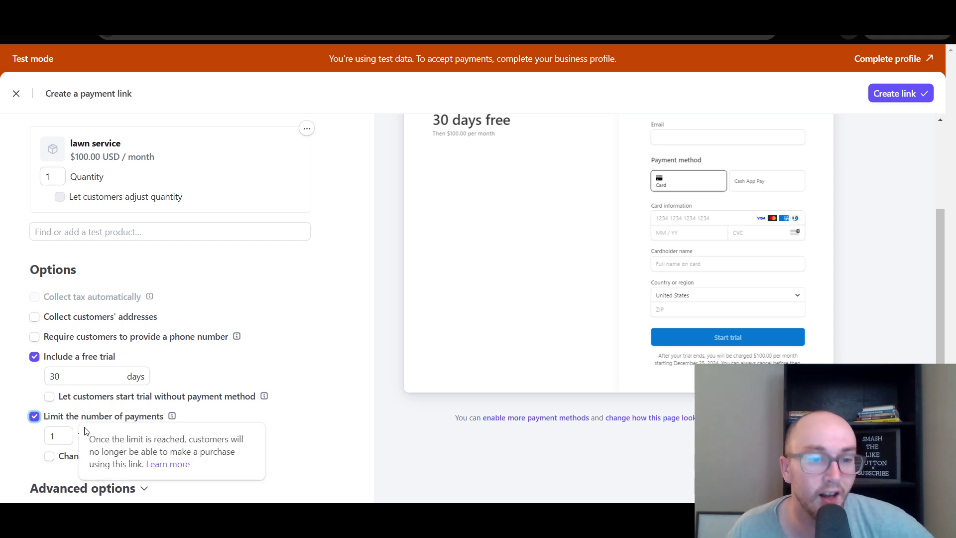
pyautogui.scroll(-1, 318, 372)
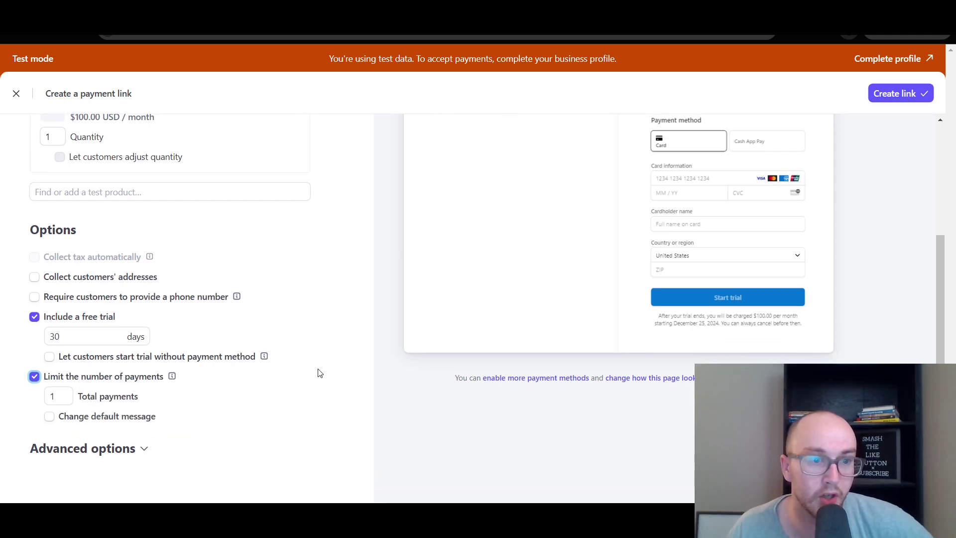
pyautogui.scroll(3, 273, 424)
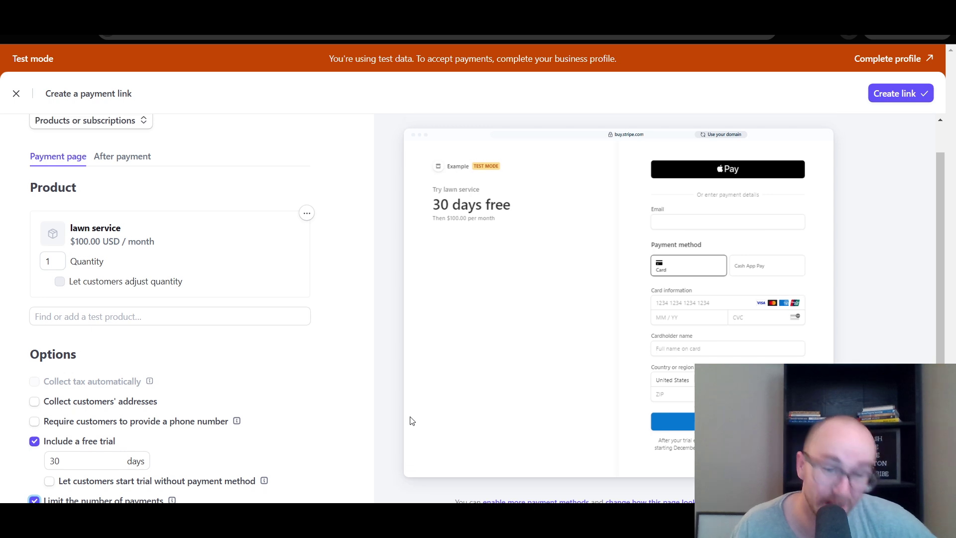
pyautogui.scroll(-3, 356, 432)
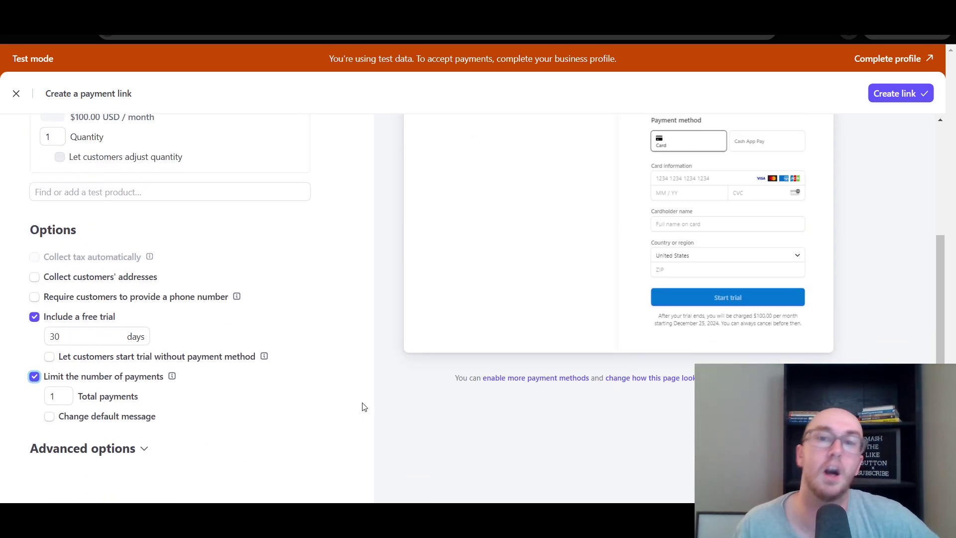
pyautogui.scroll(3, 325, 367)
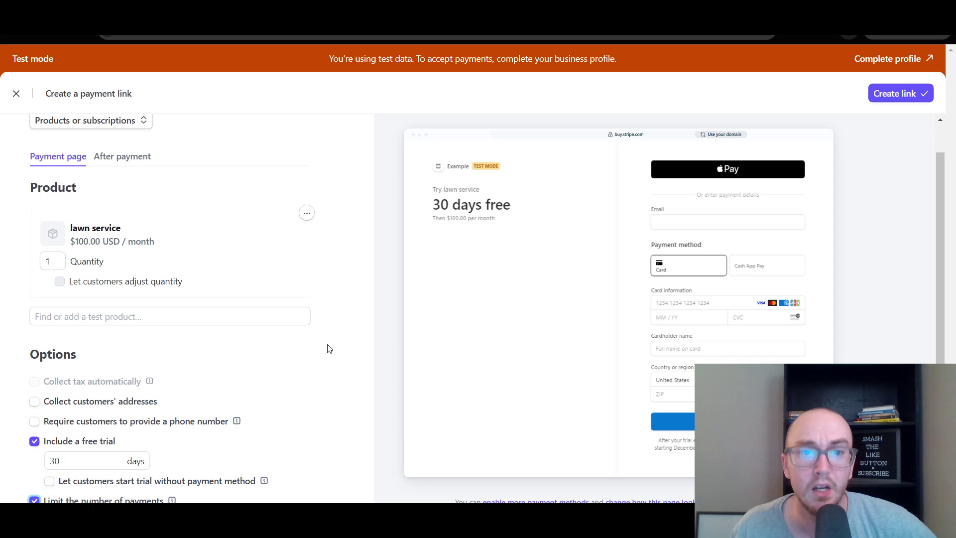
pyautogui.scroll(-3, 329, 341)
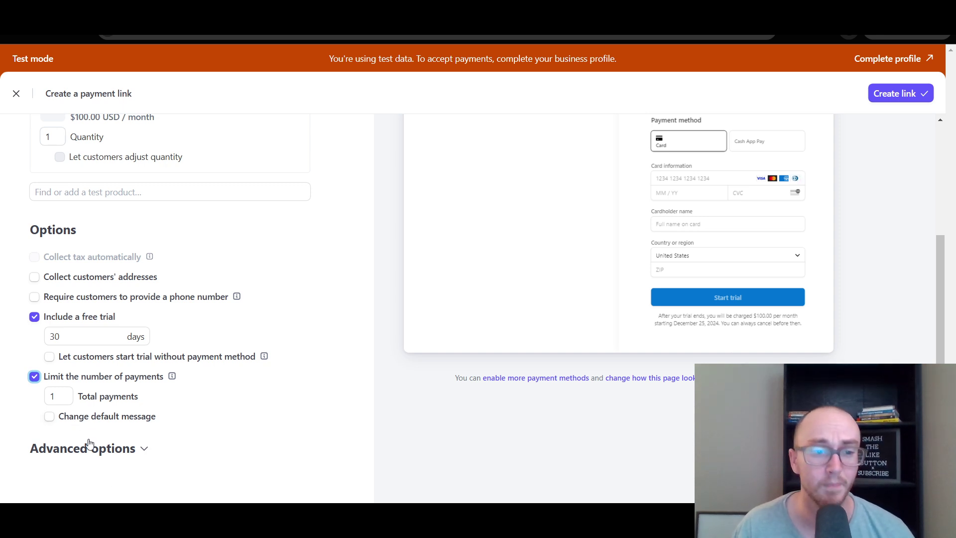
# Try replacing the payment limit's default message with a custom message, and check the preview.
pyautogui.click(85, 421)
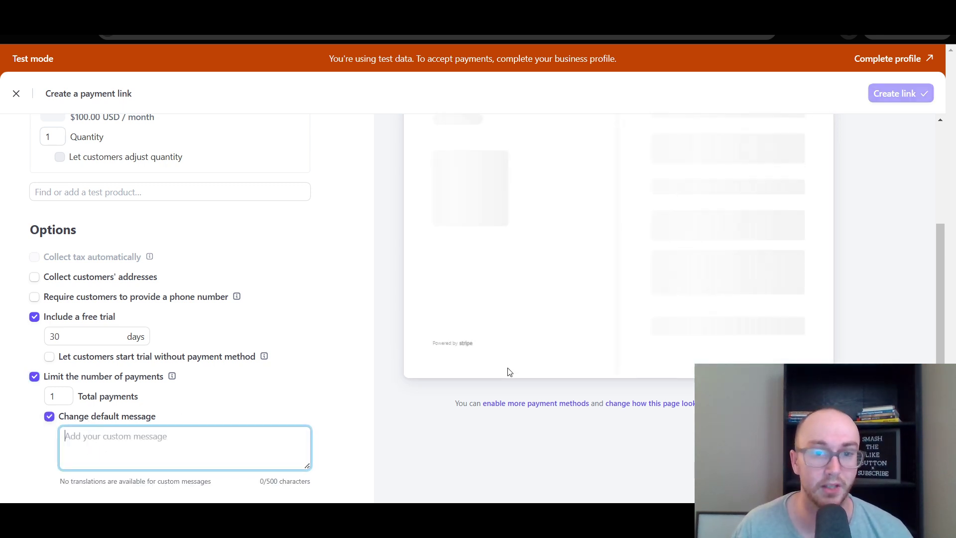
pyautogui.scroll(4, 384, 411)
pyautogui.scroll(-5, 517, 399)
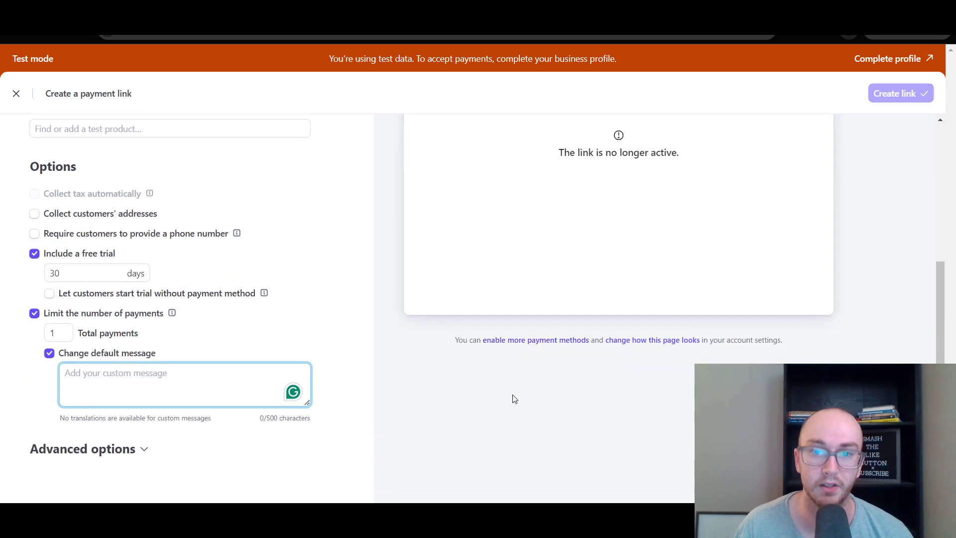
pyautogui.click(48, 353)
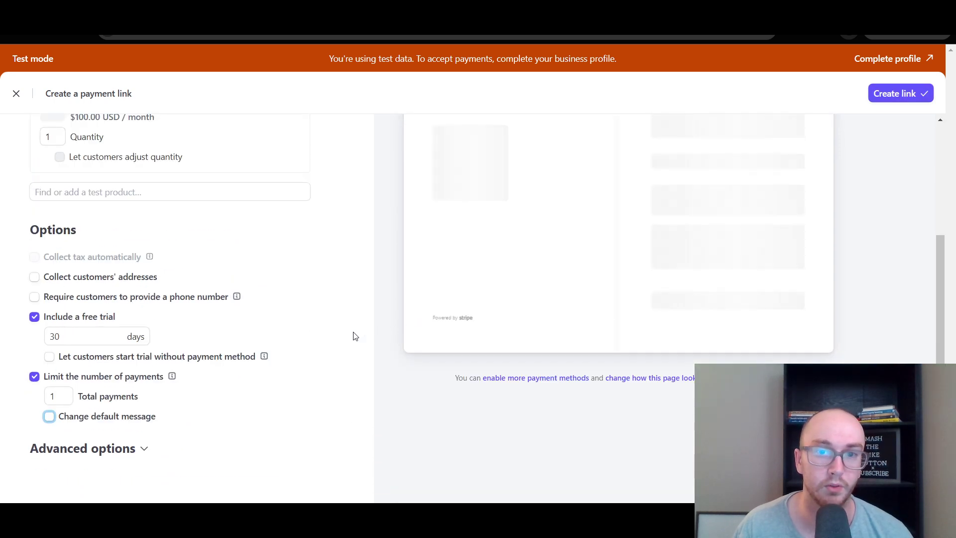
# Expand the payment page's advanced options and read the note about custom fields.
pyautogui.click(118, 449)
pyautogui.scroll(-3, 326, 396)
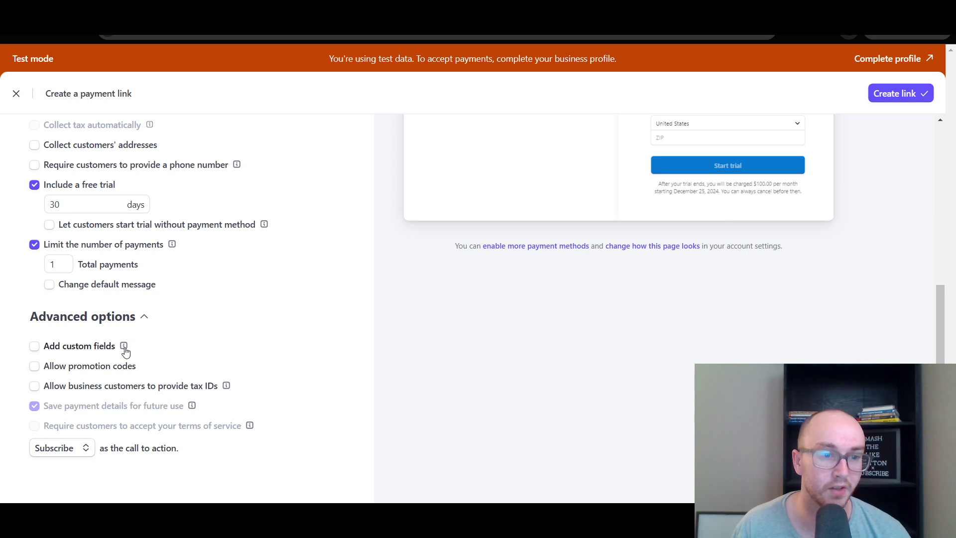
pyautogui.moveTo(124, 345)
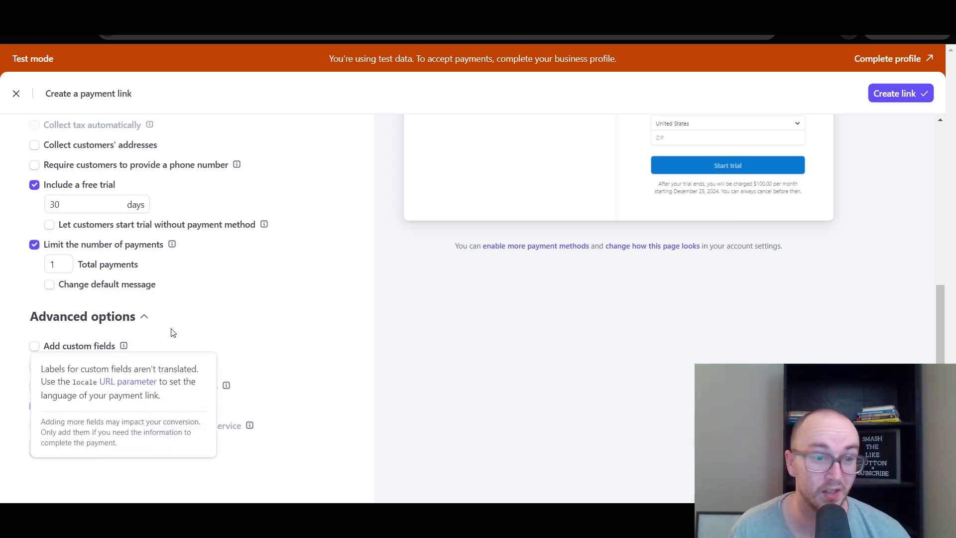
# Try allowing promotion codes and check how they appear in the payment page preview.
pyautogui.click(89, 367)
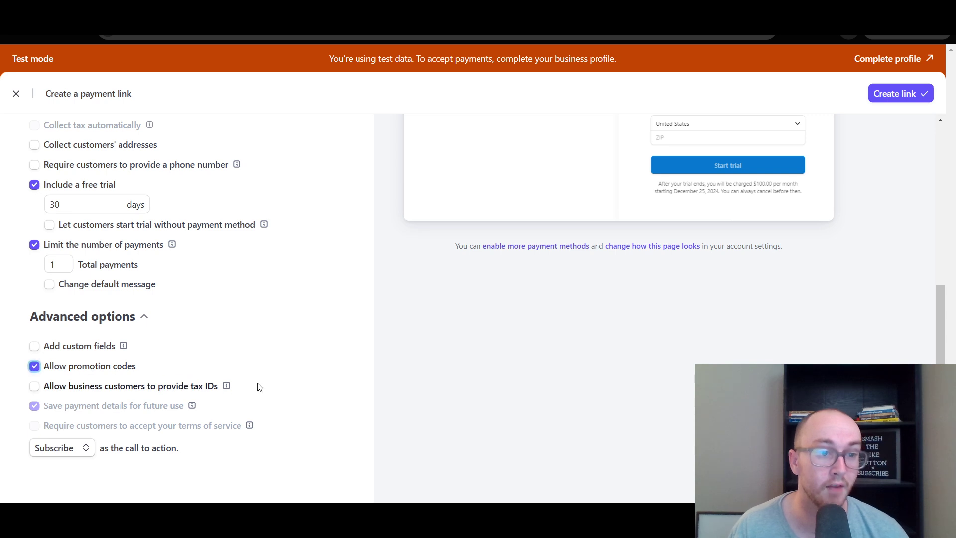
pyautogui.scroll(5, 369, 393)
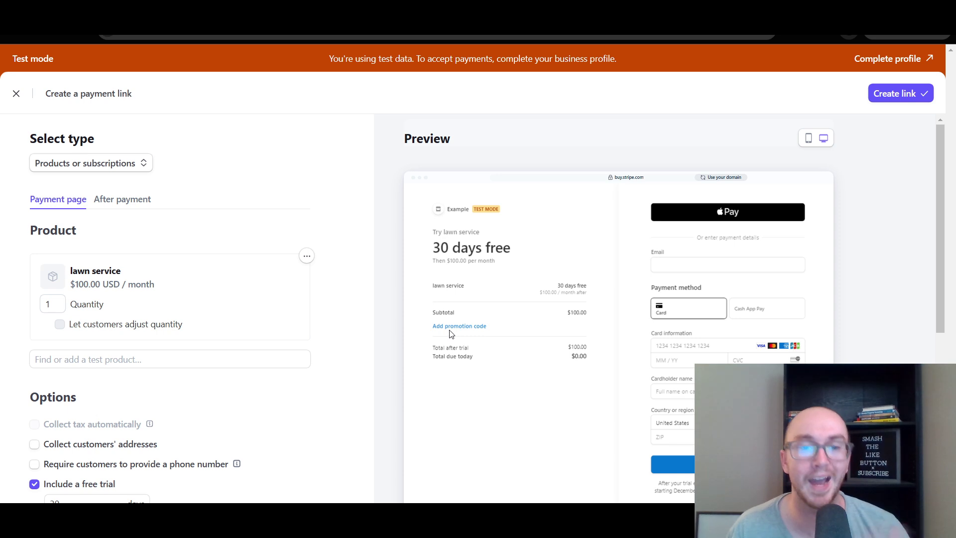
pyautogui.scroll(-5, 399, 352)
pyautogui.scroll(-1, 318, 385)
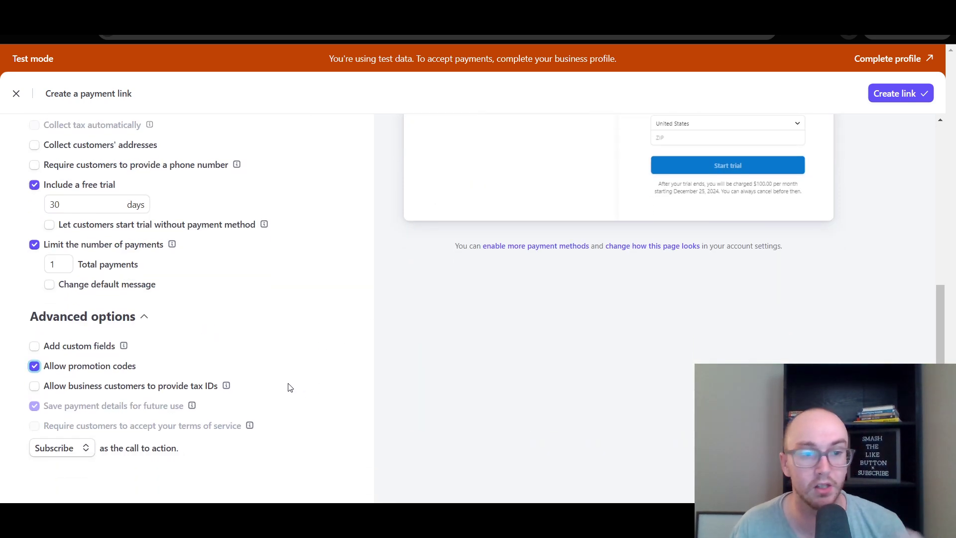
pyautogui.click(94, 373)
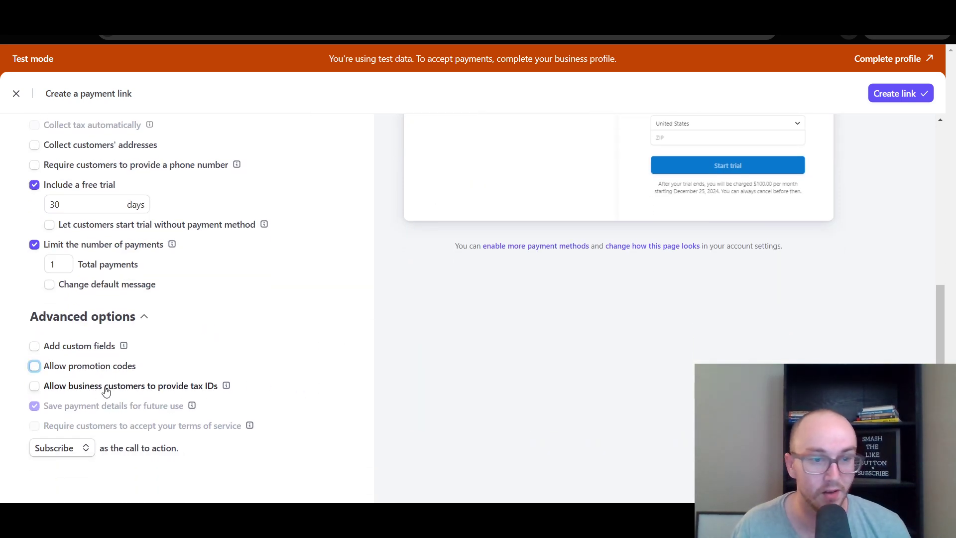
# Try allowing business customers to provide tax IDs, and look over the payment page preview.
pyautogui.click(105, 389)
pyautogui.scroll(5, 330, 384)
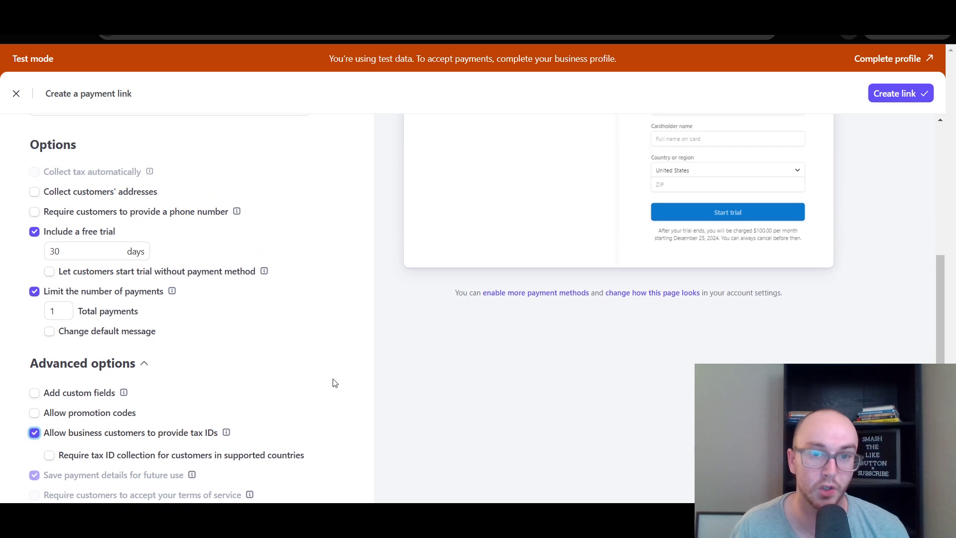
pyautogui.scroll(-3, 333, 384)
pyautogui.scroll(-3, 331, 381)
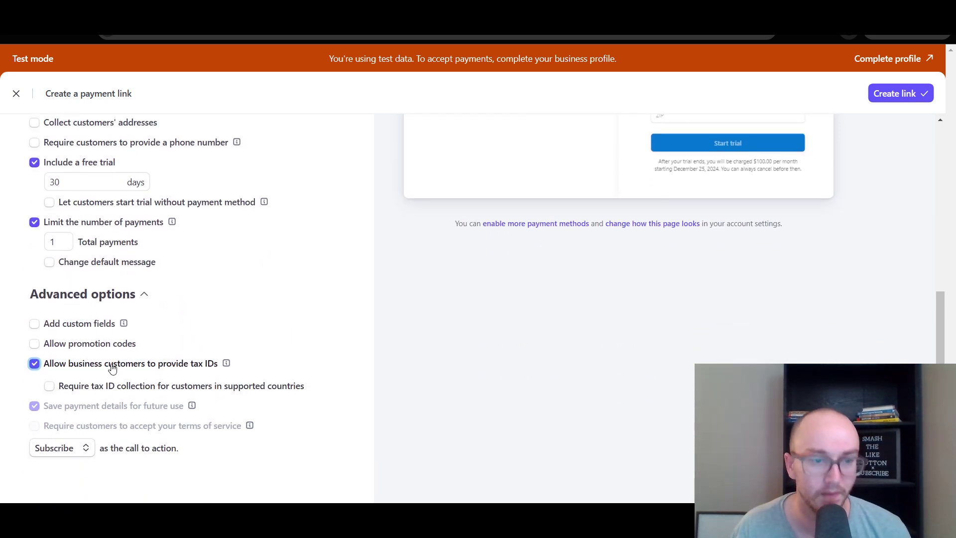
pyautogui.click(110, 366)
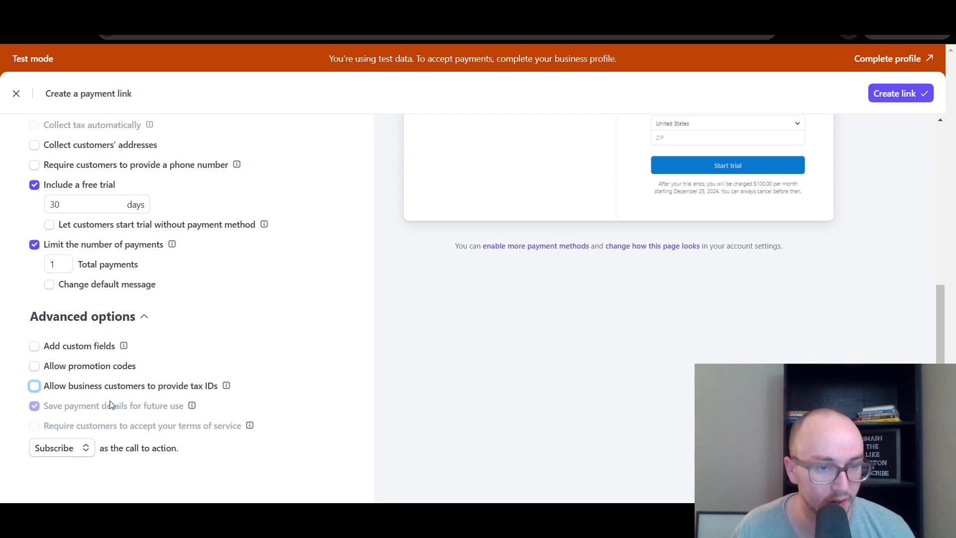
# Try Donate as the payment page's call to action, check the preview, and restore Subscribe.
pyautogui.click(84, 446)
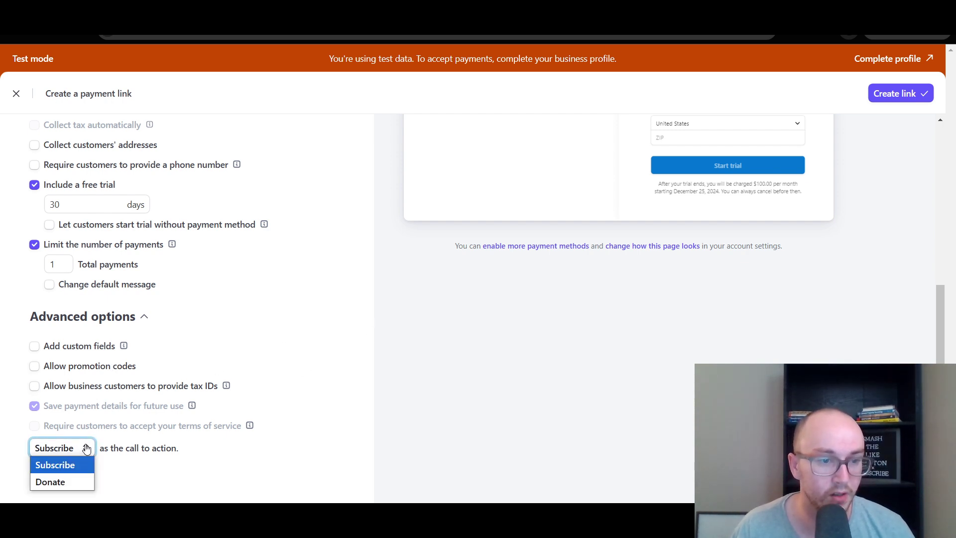
pyautogui.click(86, 447)
pyautogui.click(131, 444)
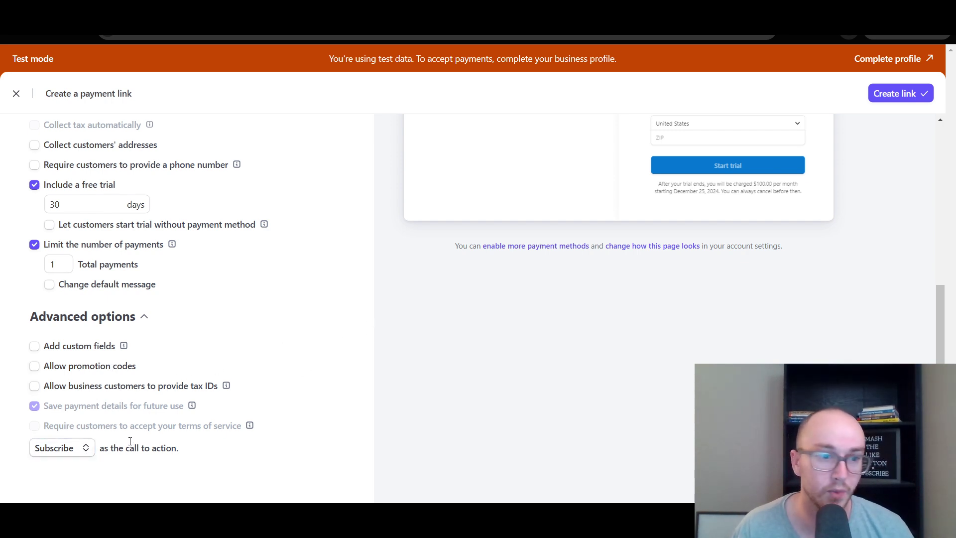
pyautogui.click(47, 453)
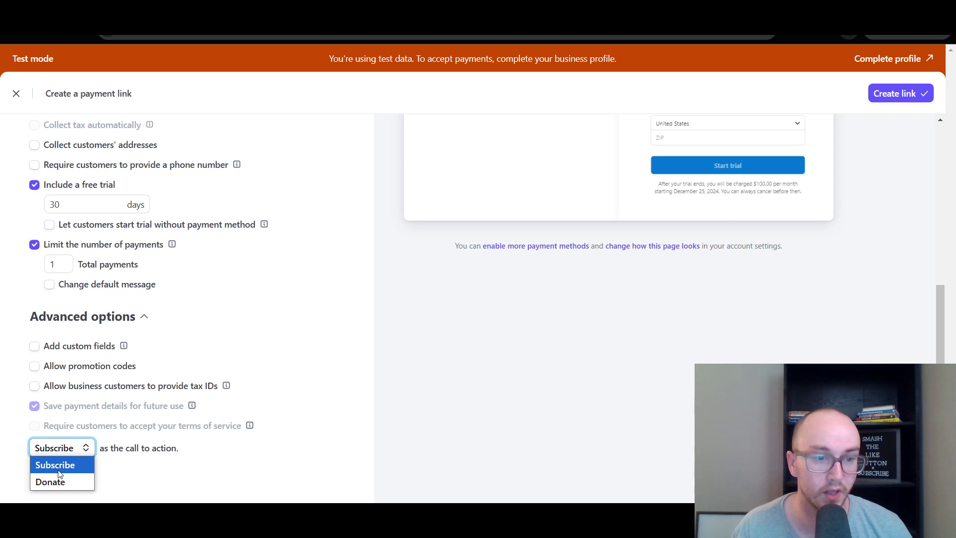
pyautogui.click(65, 481)
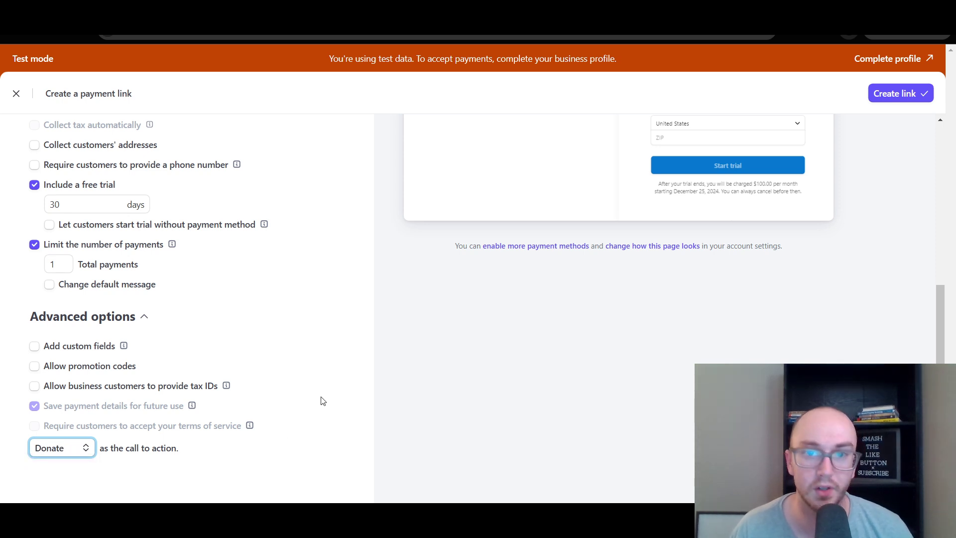
pyautogui.scroll(5, 322, 401)
pyautogui.scroll(-6, 316, 398)
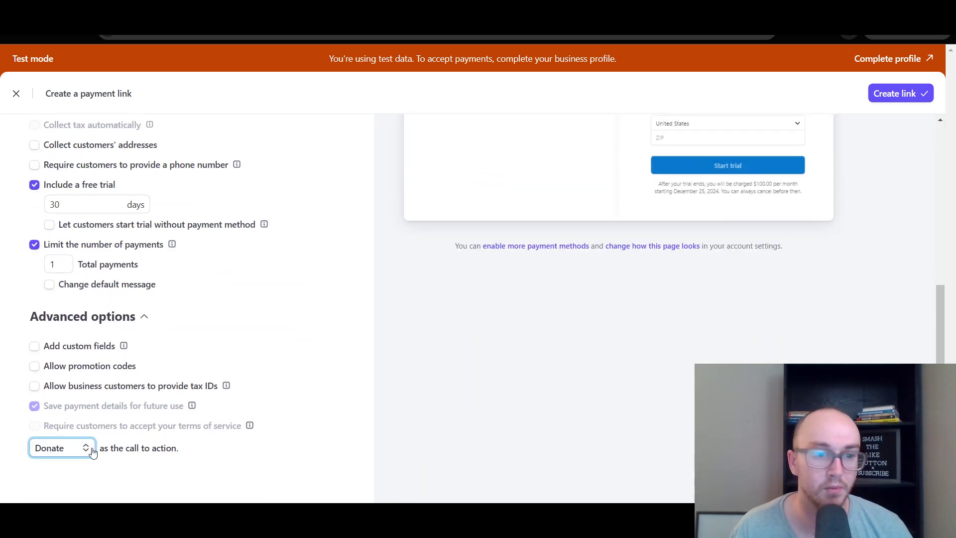
pyautogui.click(76, 452)
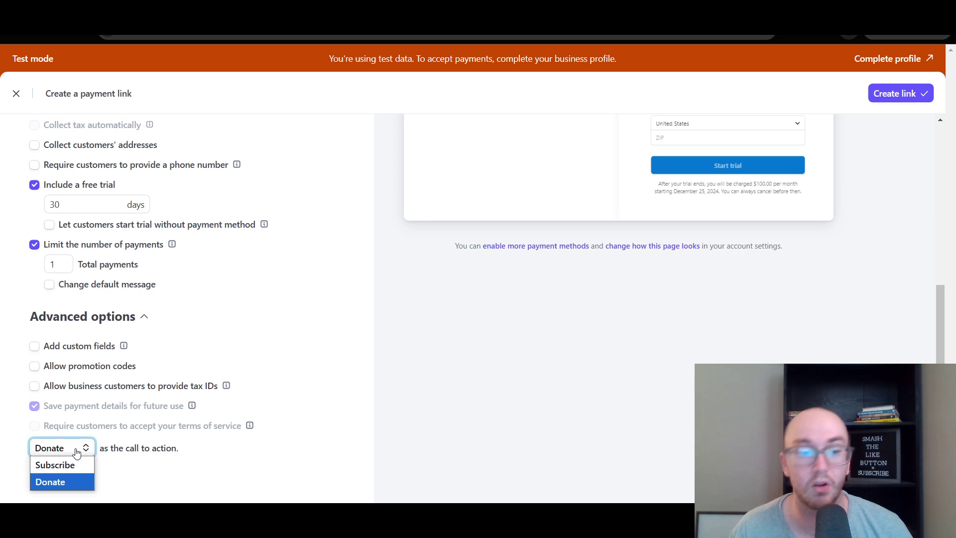
pyautogui.click(69, 466)
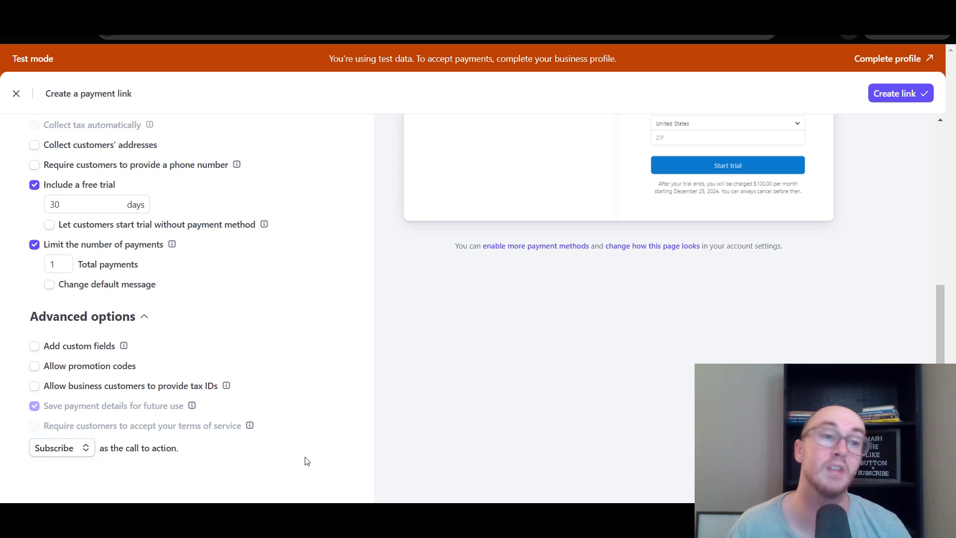
# Create the lawn service payment link with the configured options.
pyautogui.scroll(6, 400, 461)
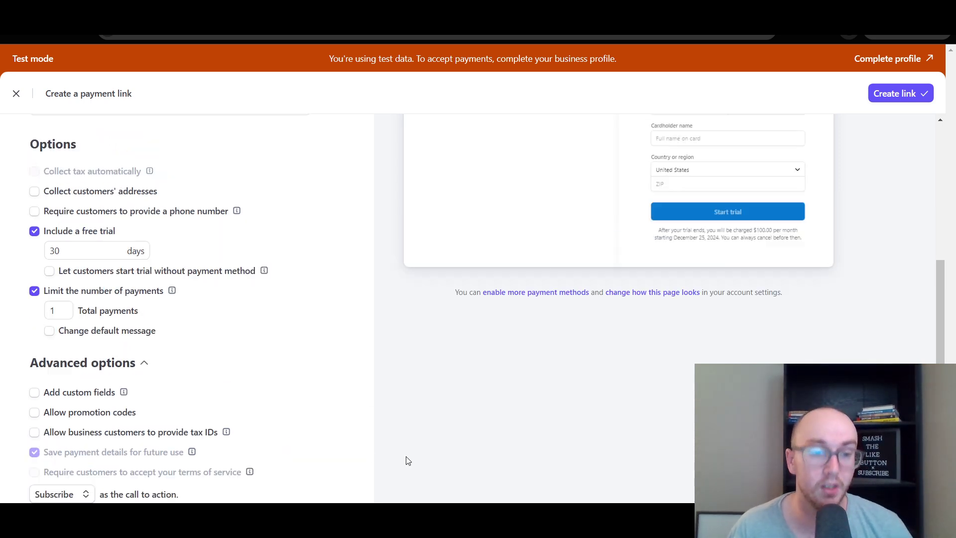
pyautogui.click(877, 96)
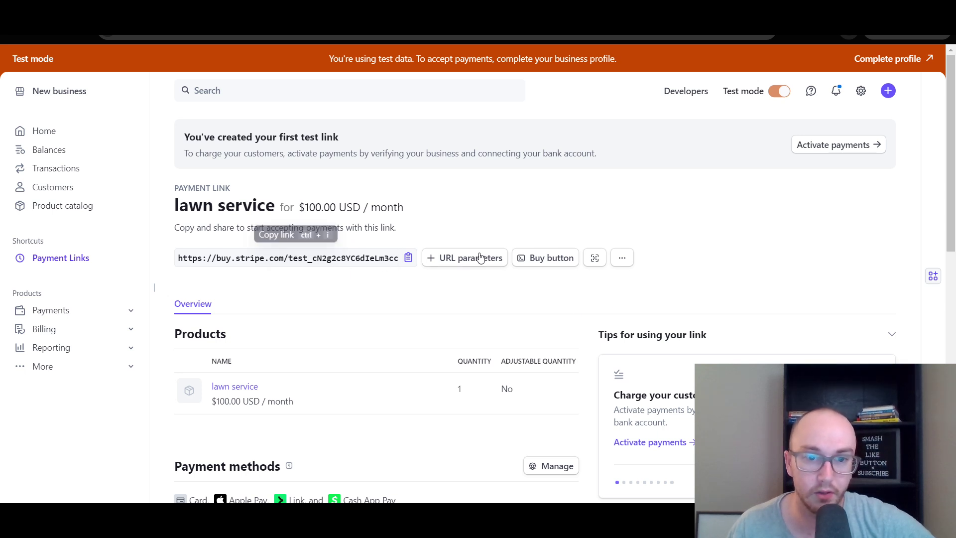
# Review the new payment link's product, payment methods, details and page preview.
pyautogui.scroll(-1, 943, 195)
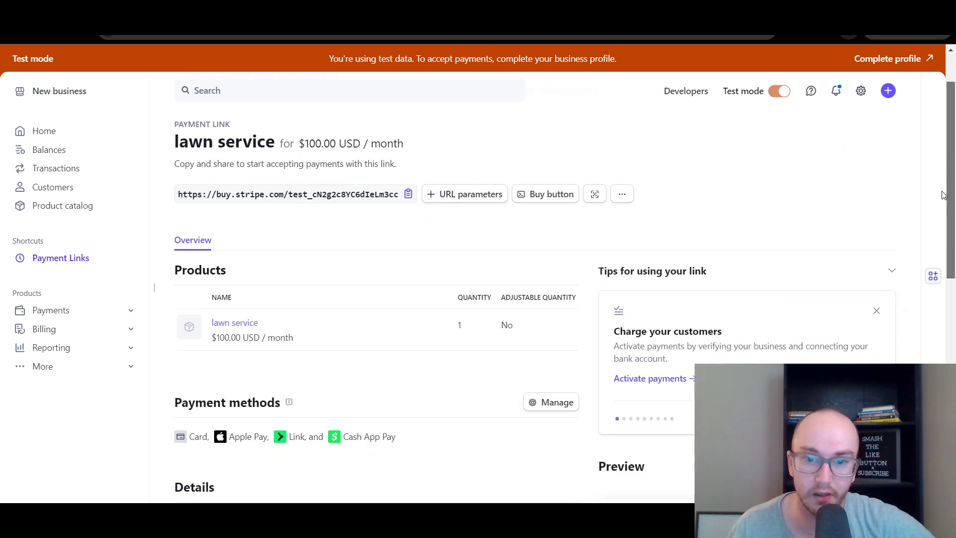
pyautogui.scroll(-4, 943, 196)
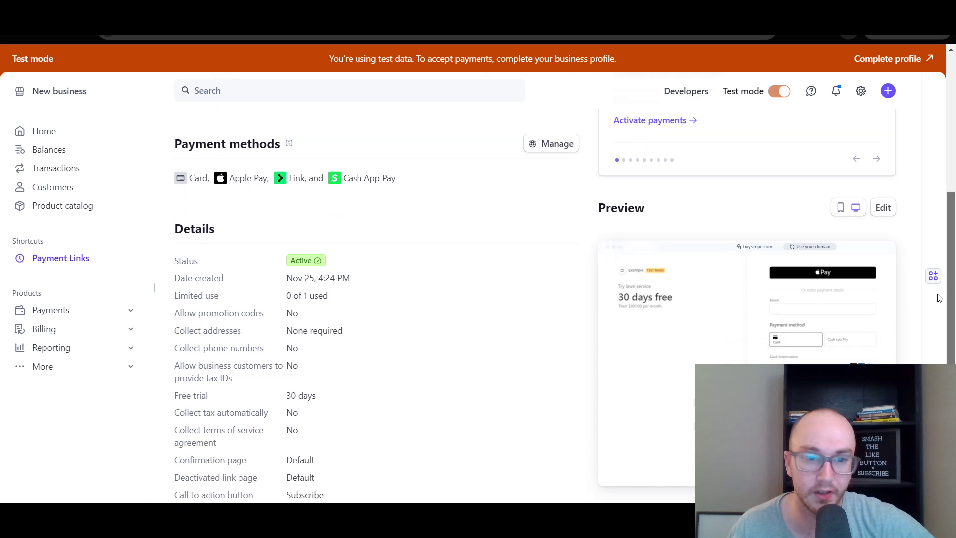
pyautogui.scroll(-2, 939, 298)
pyautogui.scroll(2, 941, 348)
pyautogui.scroll(-1, 943, 356)
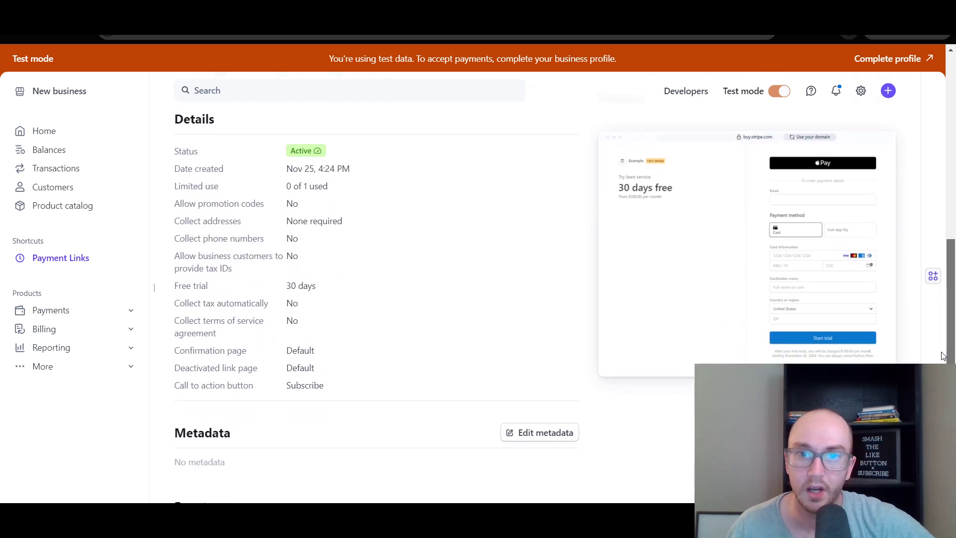
pyautogui.scroll(-2, 942, 355)
pyautogui.scroll(2, 948, 339)
pyautogui.scroll(-1, 953, 317)
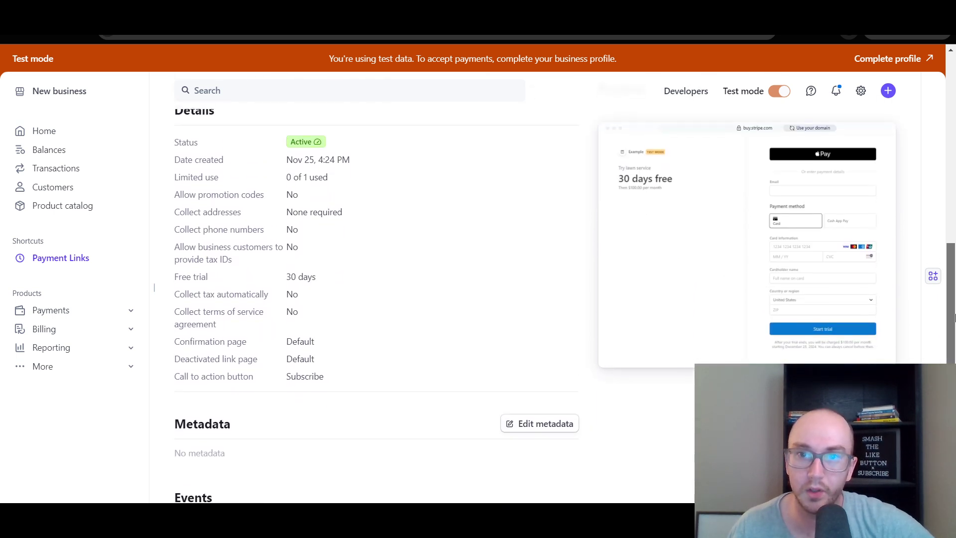
pyautogui.scroll(1, 954, 316)
pyautogui.scroll(-1, 953, 324)
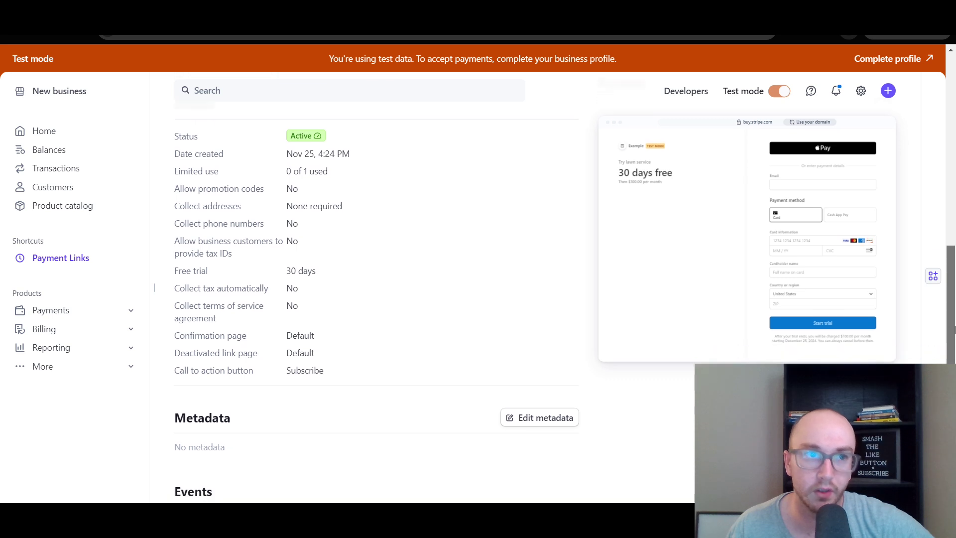
# Copy the lawn service payment link and open it in another browser tab.
pyautogui.scroll(6, 953, 326)
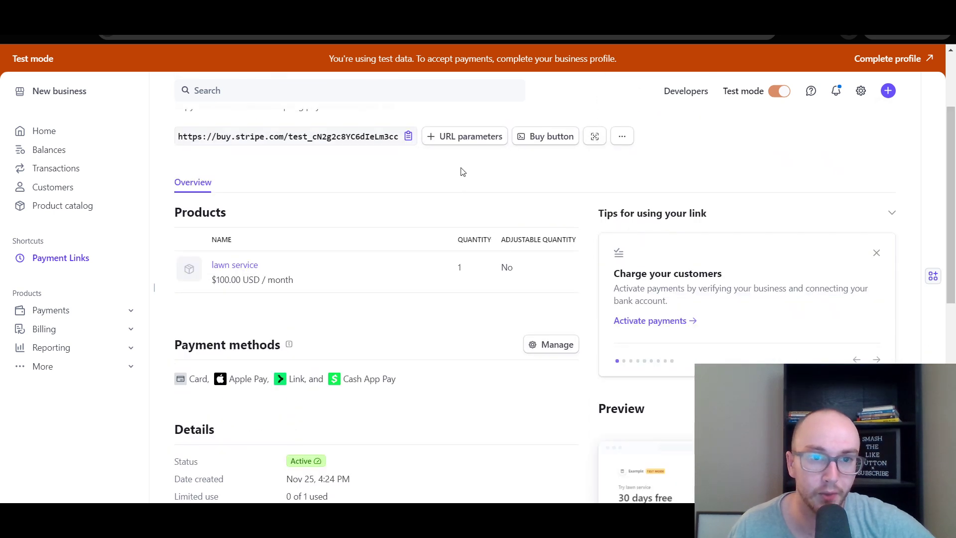
pyautogui.click(408, 136)
pyautogui.click(269, 136)
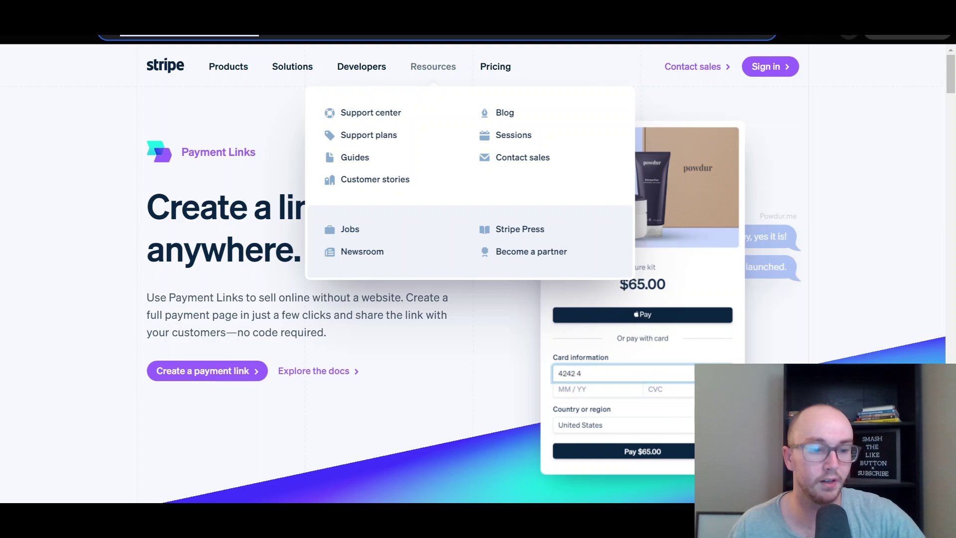
pyautogui.hotkey('ctrl', 'v')
pyautogui.press('Return')
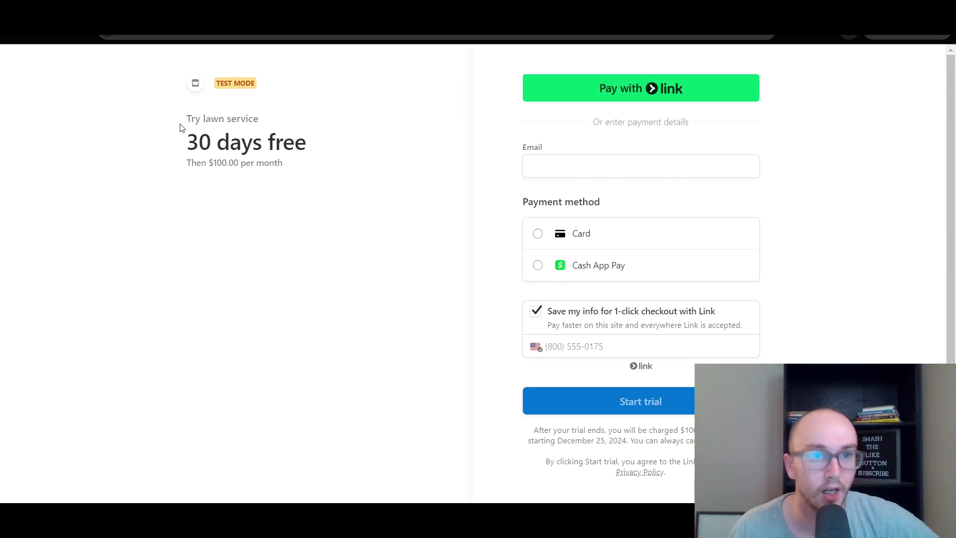
# Examine the checkout page's free trial offer and the charge terms under the start trial option, and close the page.
pyautogui.moveTo(188, 156); pyautogui.dragTo(299, 142)
pyautogui.click(218, 164)
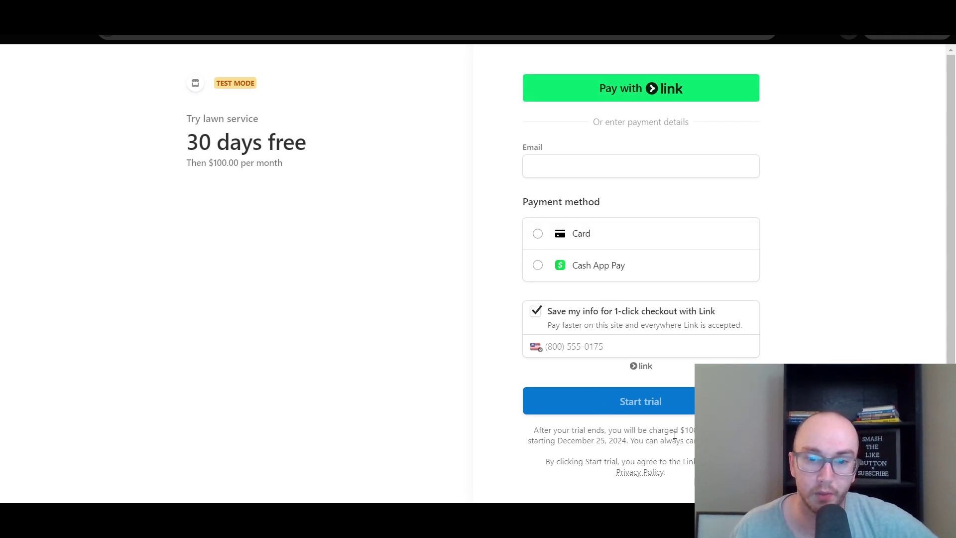
pyautogui.scroll(-2, 599, 403)
pyautogui.moveTo(534, 374); pyautogui.dragTo(626, 384)
pyautogui.click(583, 374)
pyautogui.moveTo(537, 374); pyautogui.dragTo(674, 384)
pyautogui.click(675, 384)
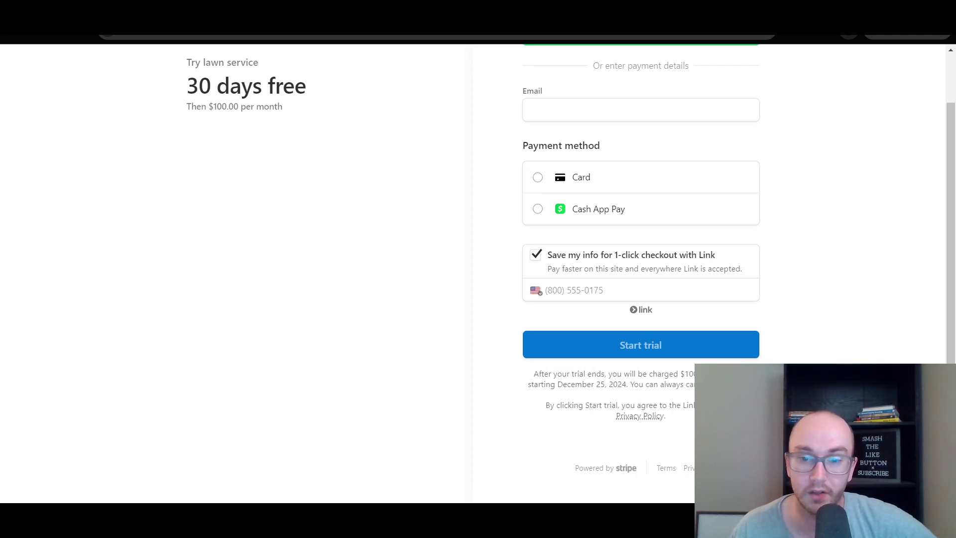
pyautogui.scroll(1, 692, 477)
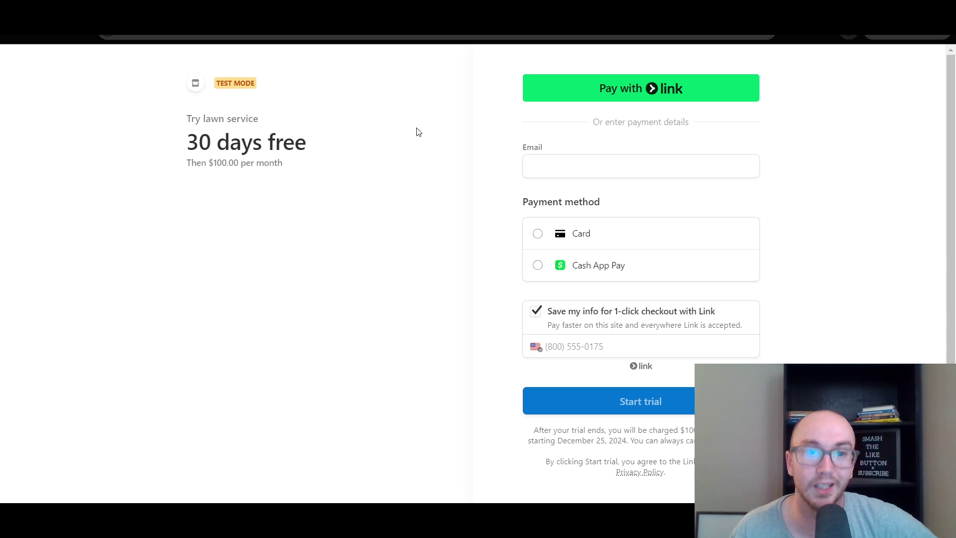
pyautogui.hotkey('ctrl', 'w')
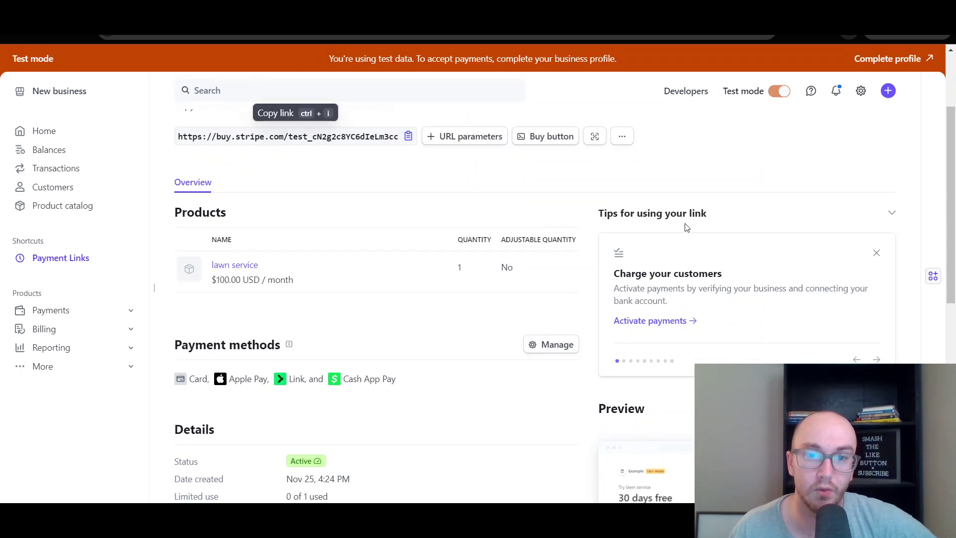
# Recheck the payment link's details and preview, and look over the test mode information for the link.
pyautogui.scroll(-5, 601, 197)
pyautogui.scroll(-1, 950, 309)
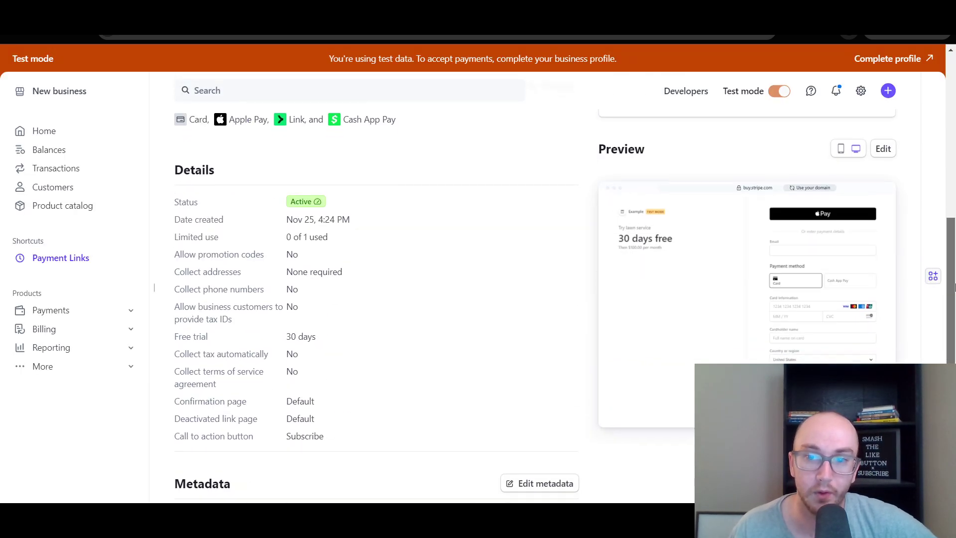
pyautogui.moveTo(950, 309); pyautogui.dragTo(953, 112)
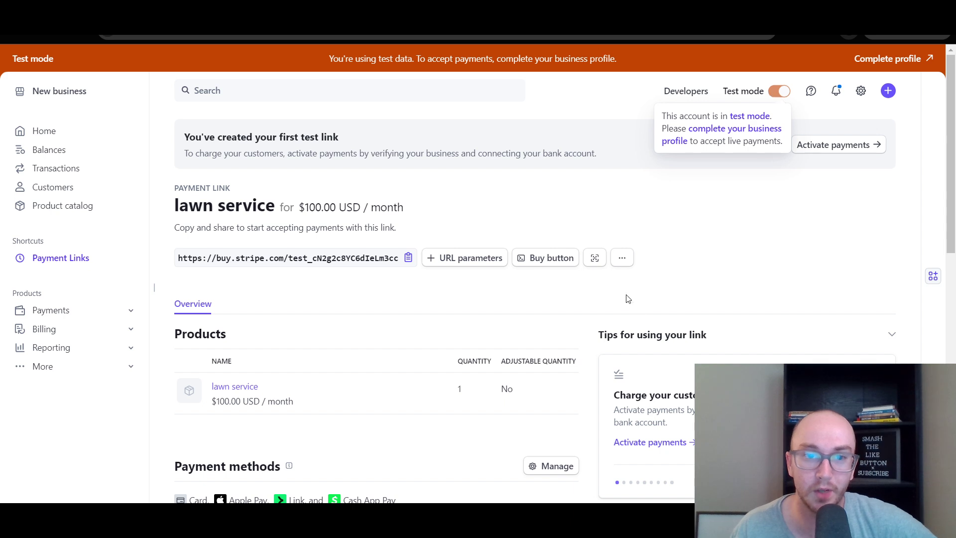
pyautogui.moveTo(953, 169)
pyautogui.mouseDown()
pyautogui.moveTo(952, 245)
pyautogui.moveTo(952, 166)
pyautogui.mouseUp()
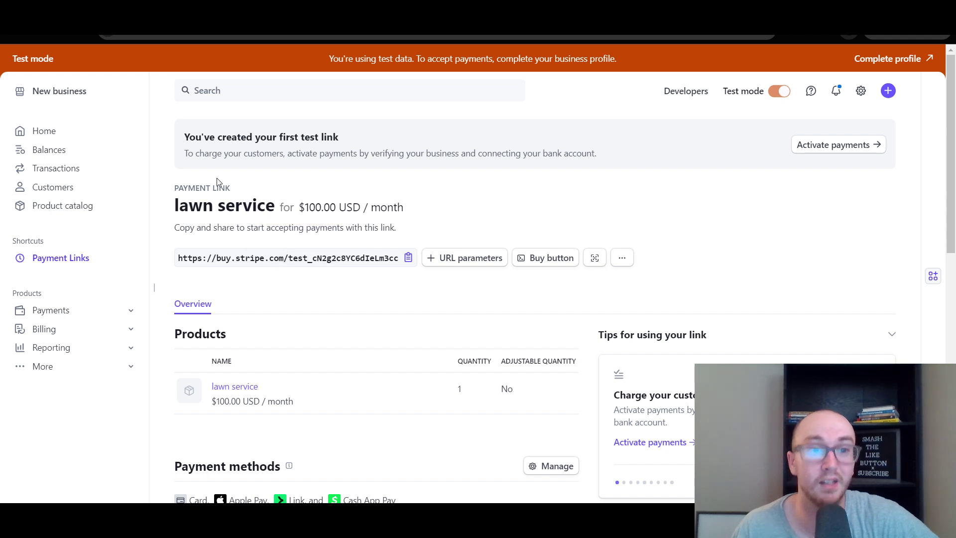
pyautogui.moveTo(953, 167)
pyautogui.mouseDown()
pyautogui.moveTo(945, 301)
pyautogui.moveTo(937, 169)
pyautogui.mouseUp()
# Look over the payment methods accepted by the lawn service link and return to its URL.
pyautogui.scroll(-3, 937, 169)
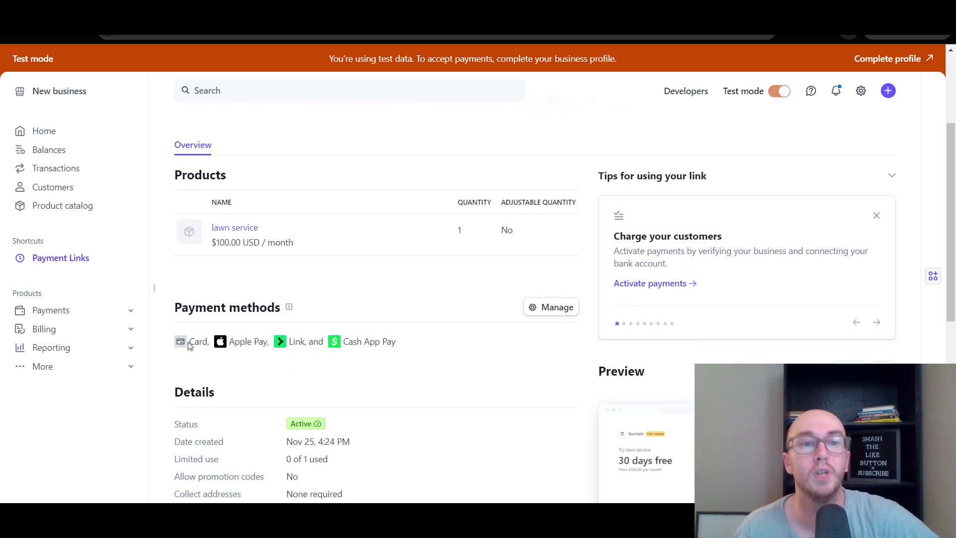
pyautogui.moveTo(181, 347); pyautogui.dragTo(293, 355)
pyautogui.click(302, 353)
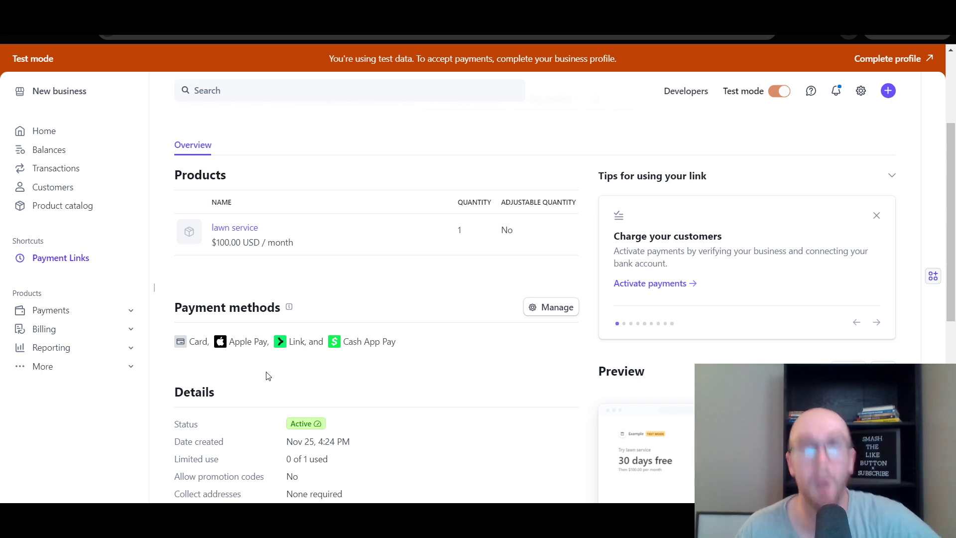
pyautogui.scroll(-3, 942, 276)
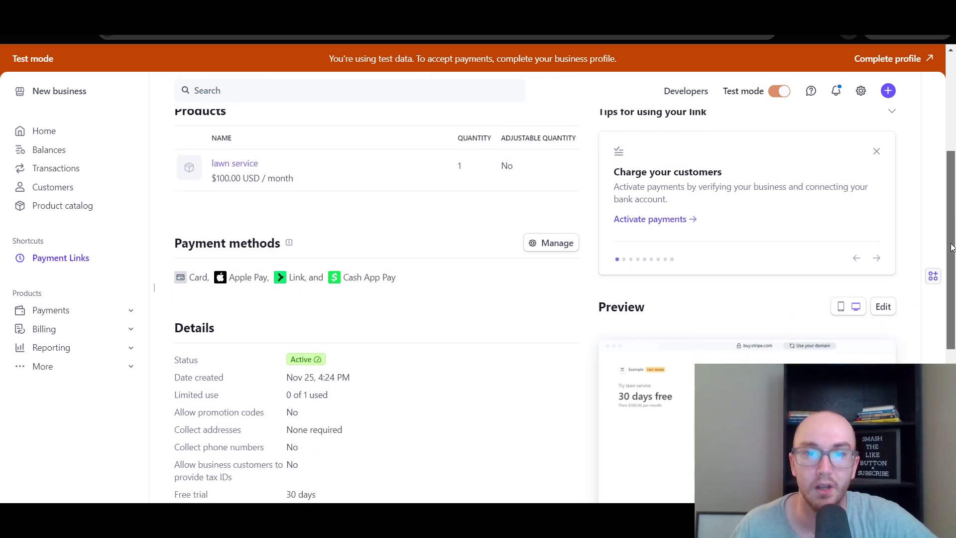
pyautogui.scroll(3, 942, 276)
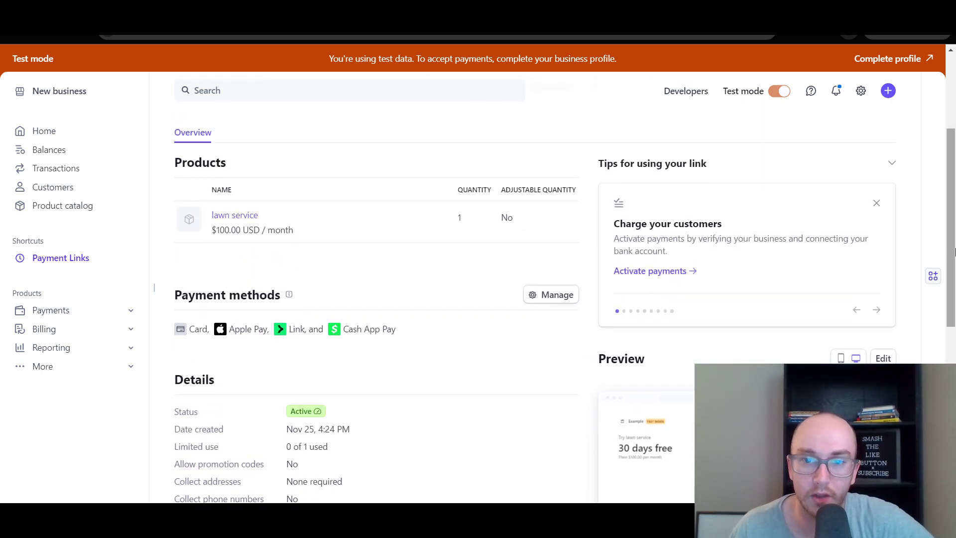
pyautogui.scroll(-2, 952, 246)
pyautogui.scroll(5, 952, 246)
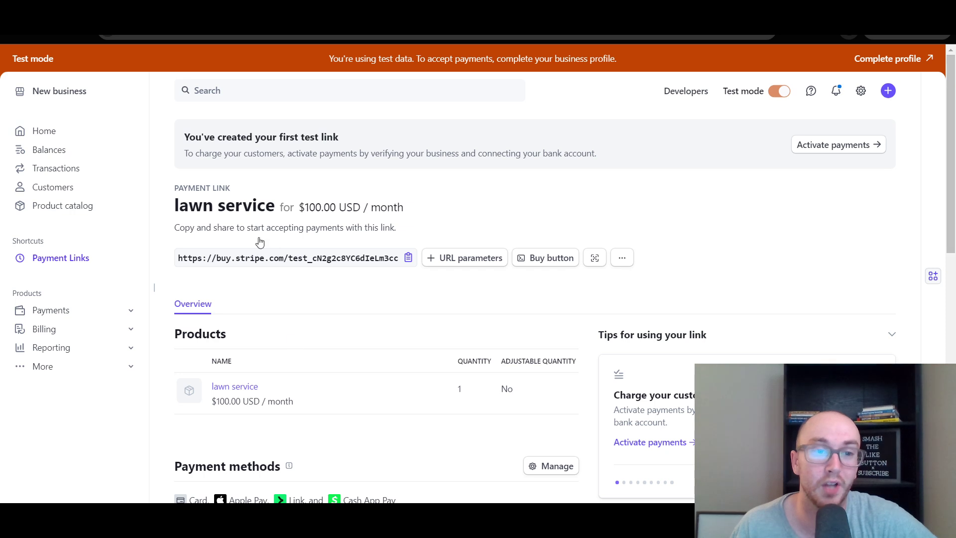